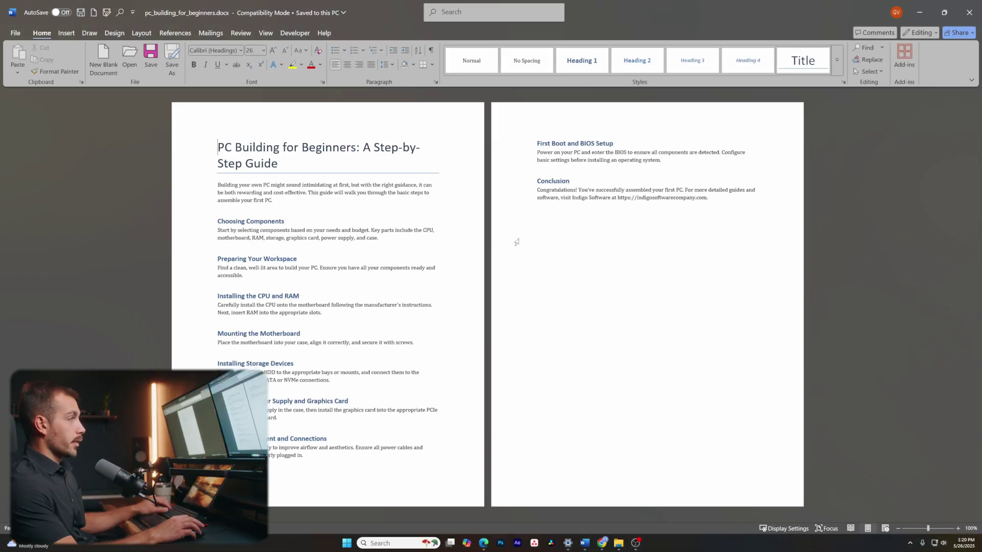
- Drag the status-bar zoom slider to 143% and scroll back up the guide
{"action": "left_click_drag", "start_coordinate": [928, 529], "coordinate": [932, 531]}
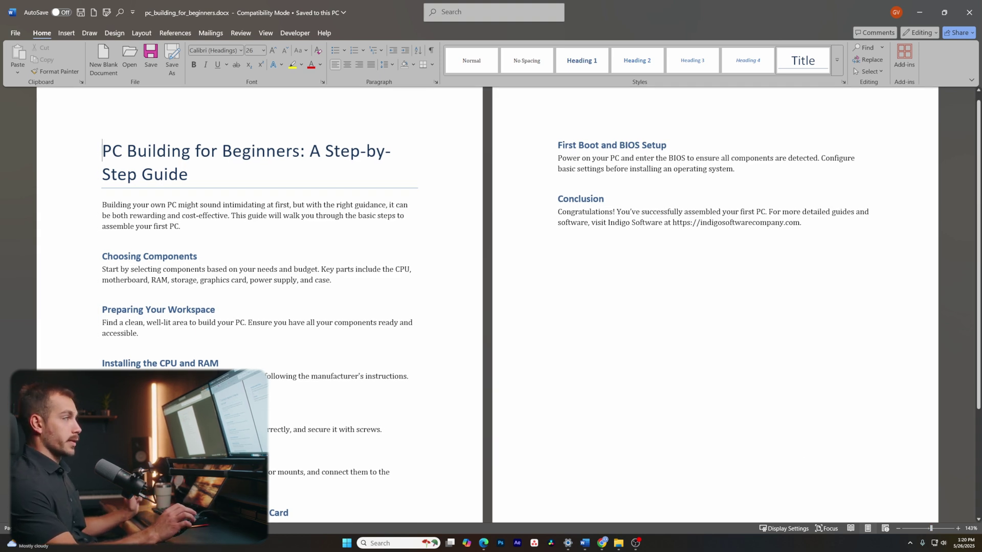
{"action": "scroll", "coordinate": [303, 360], "scroll_direction": "up", "scroll_amount": 1}
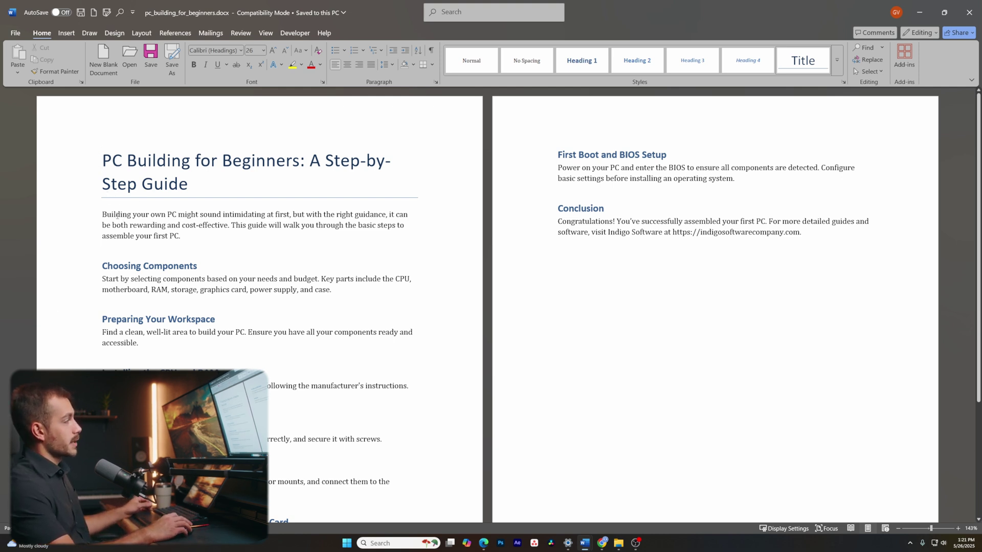
- Select the word 'Building', then the whole introduction paragraph, then just its first sentence
{"action": "double_click", "coordinate": [117, 215]}
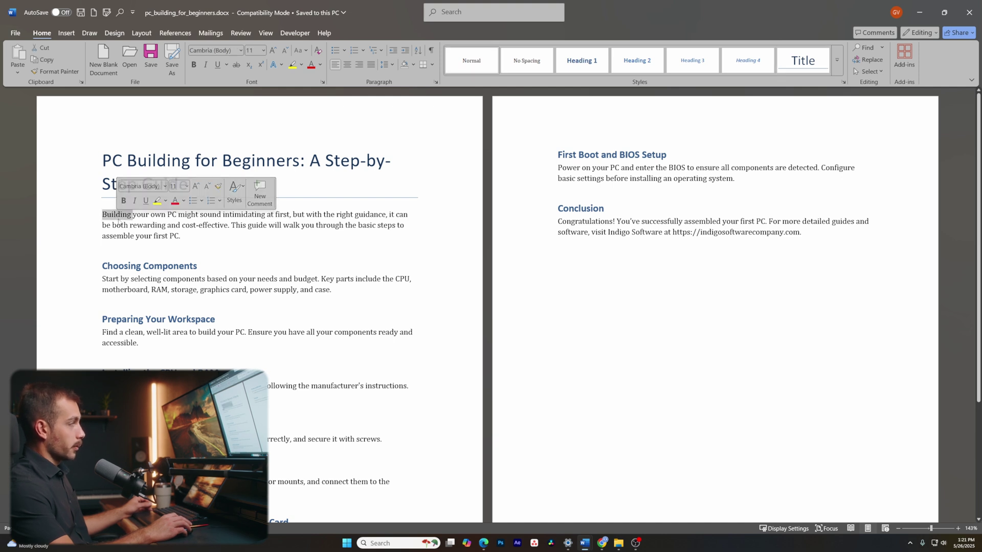
{"action": "left_click", "coordinate": [145, 215]}
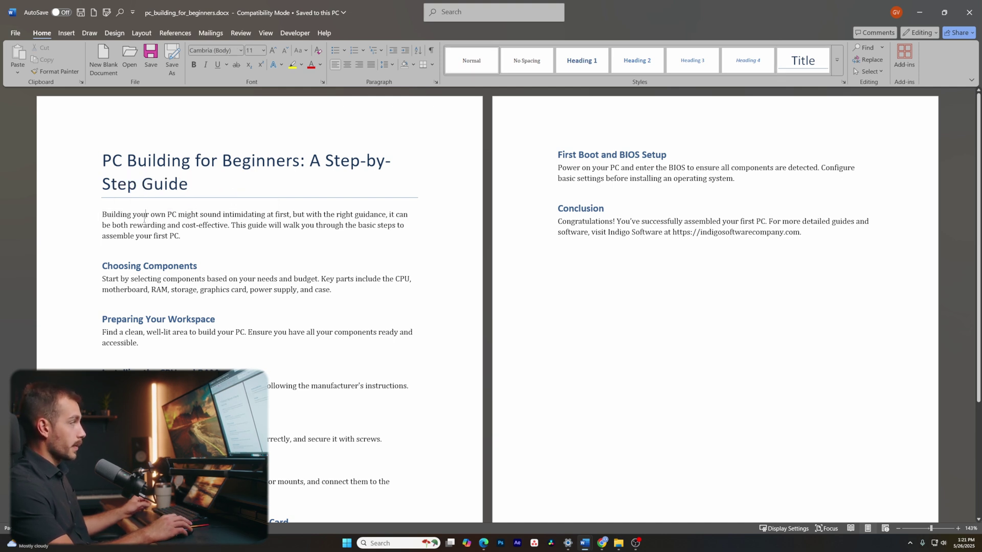
{"action": "triple_click", "coordinate": [116, 216]}
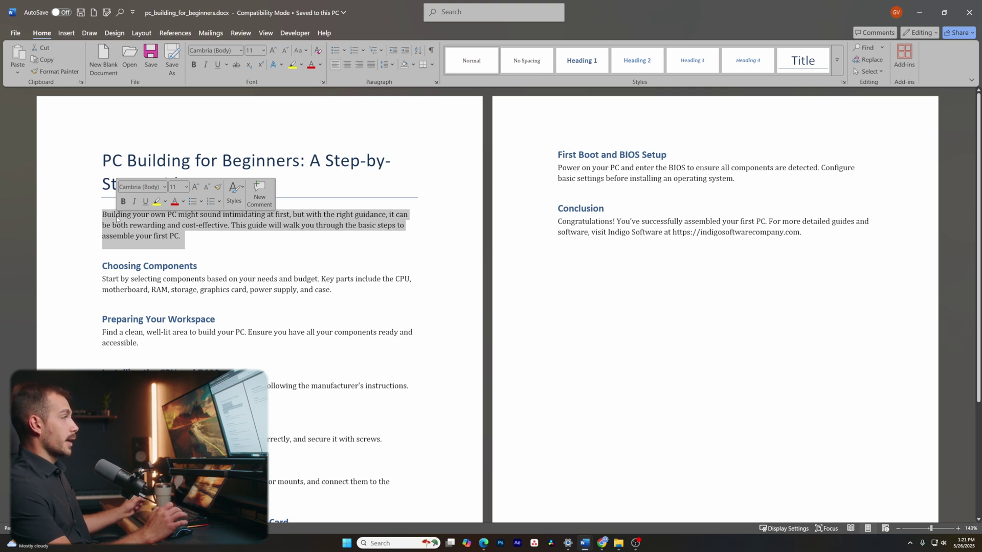
{"action": "left_click", "coordinate": [119, 218]}
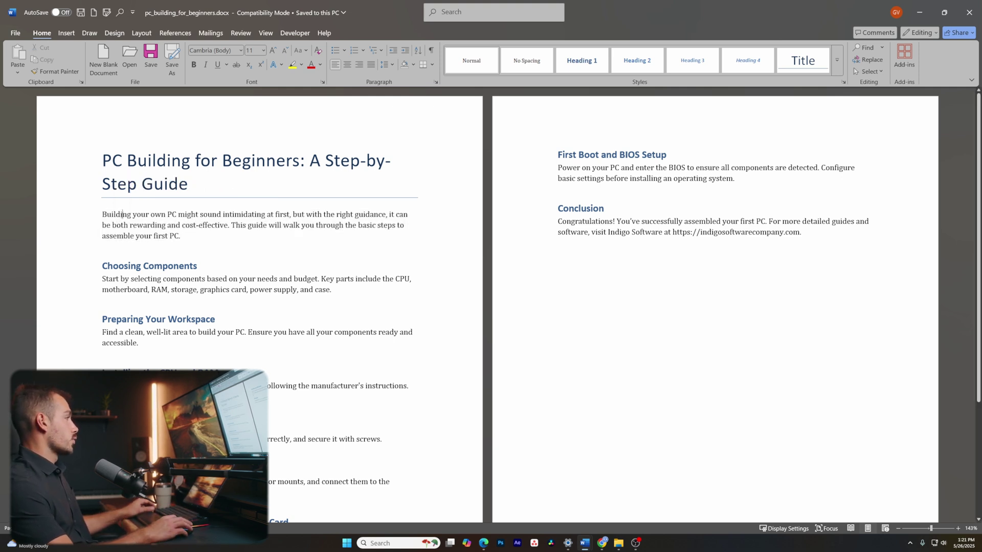
{"action": "left_click", "coordinate": [122, 216], "text": "ctrl"}
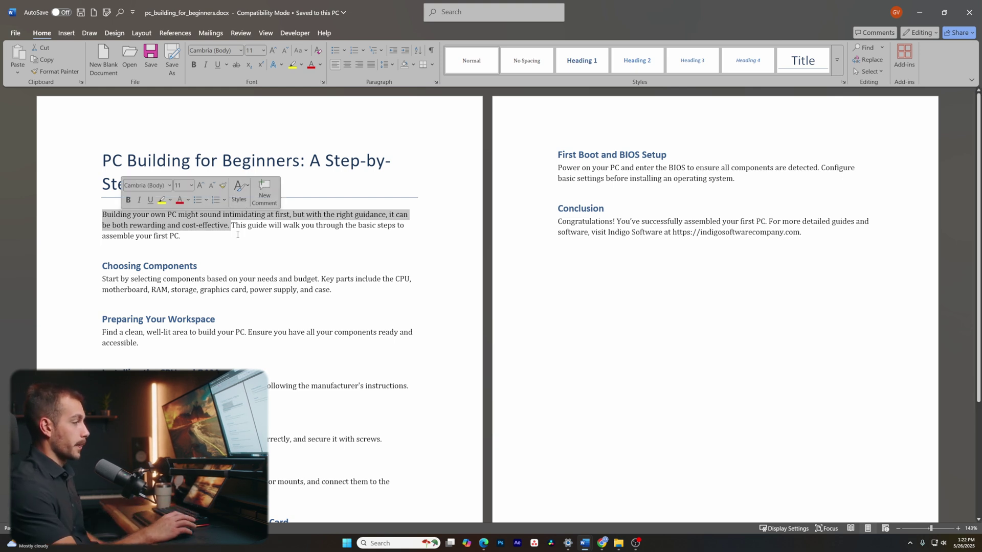
- Make the Conclusion heading black using the font colour menu
{"action": "left_click", "coordinate": [307, 321]}
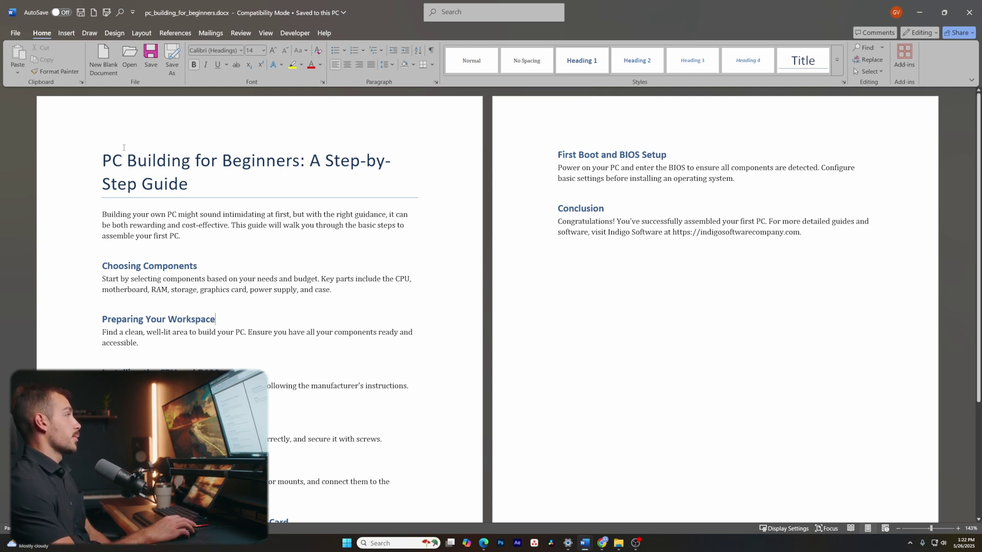
{"action": "double_click", "coordinate": [581, 208]}
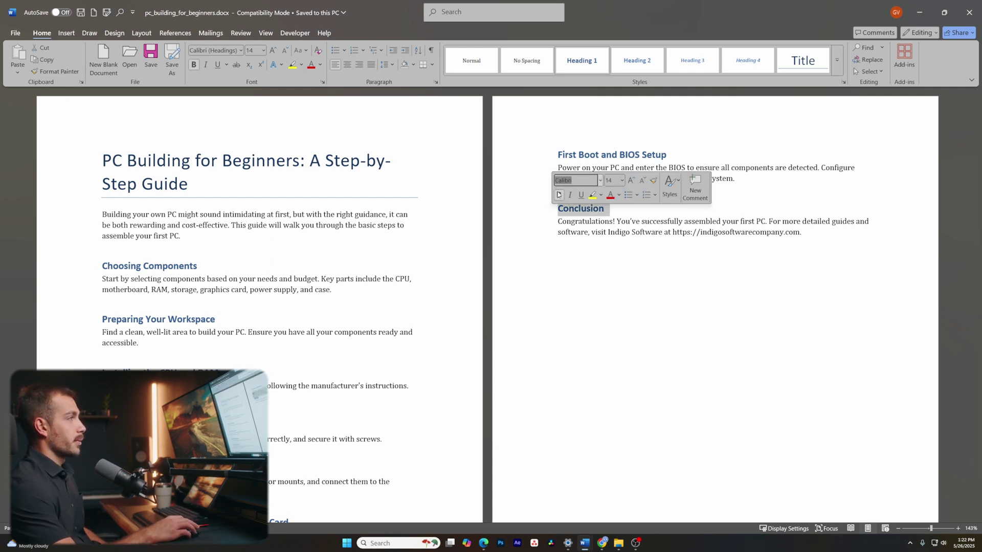
{"action": "left_click", "coordinate": [619, 197]}
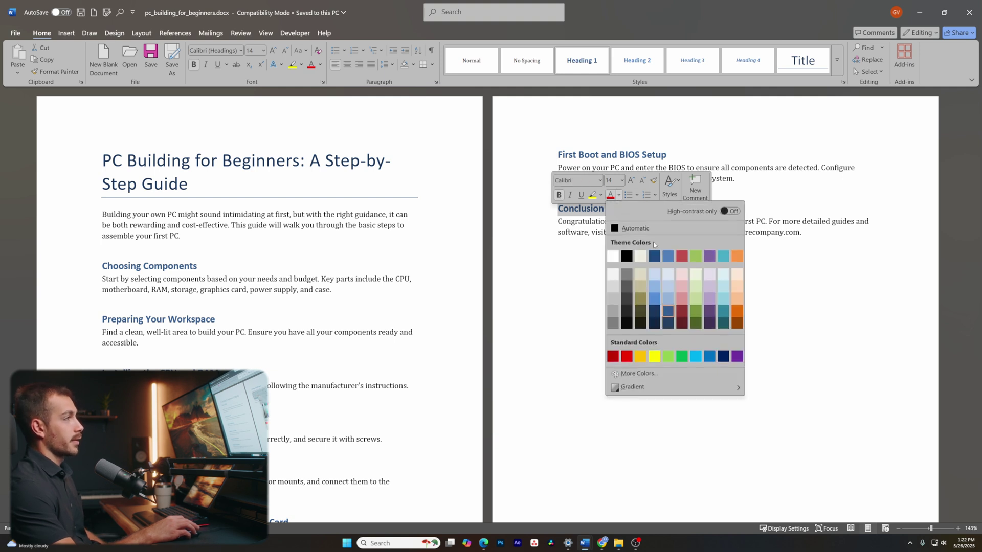
{"action": "left_click", "coordinate": [626, 254]}
- Make the First Boot and BIOS Setup heading black as well
{"action": "triple_click", "coordinate": [612, 155]}
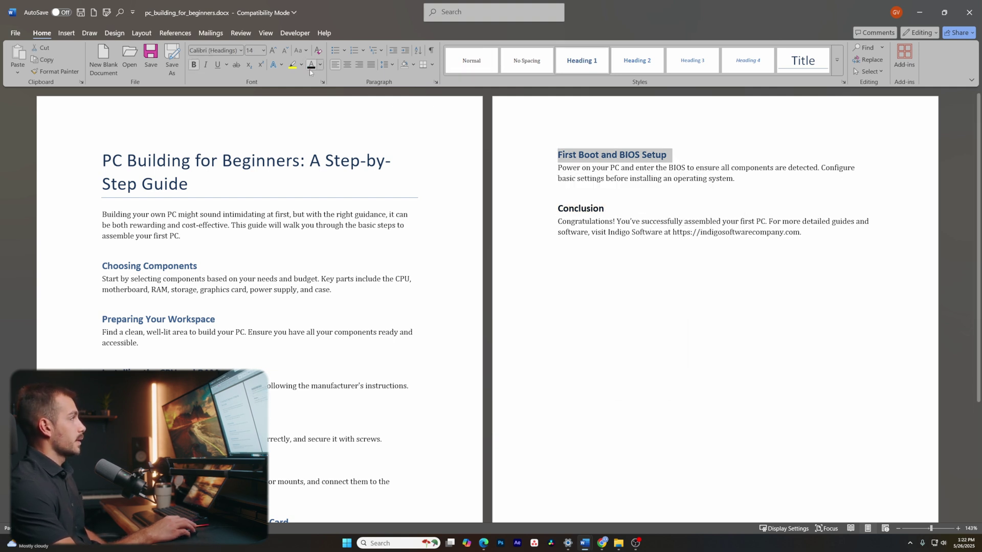
{"action": "left_click", "coordinate": [311, 66]}
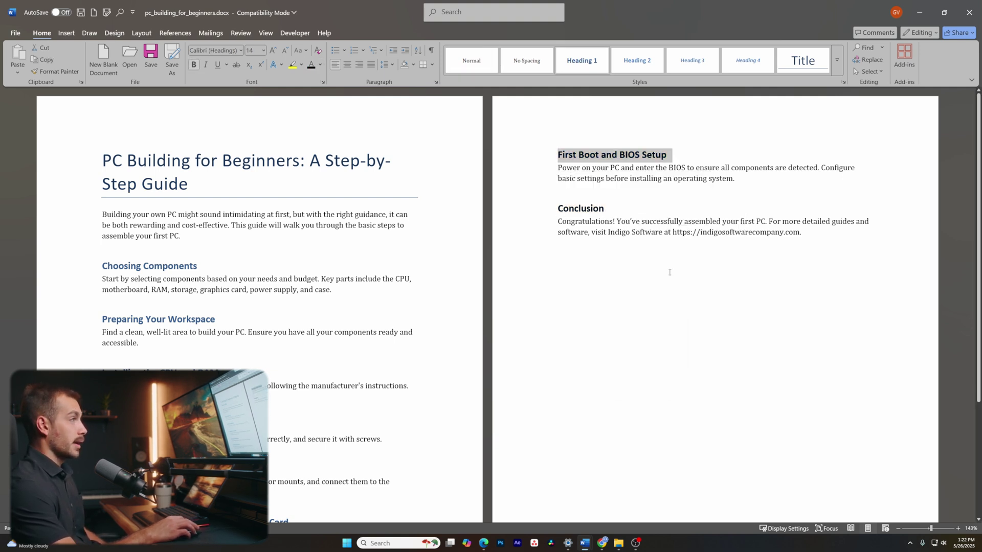
{"action": "left_click", "coordinate": [563, 225]}
{"action": "scroll", "coordinate": [278, 400], "scroll_direction": "down", "scroll_amount": 5}
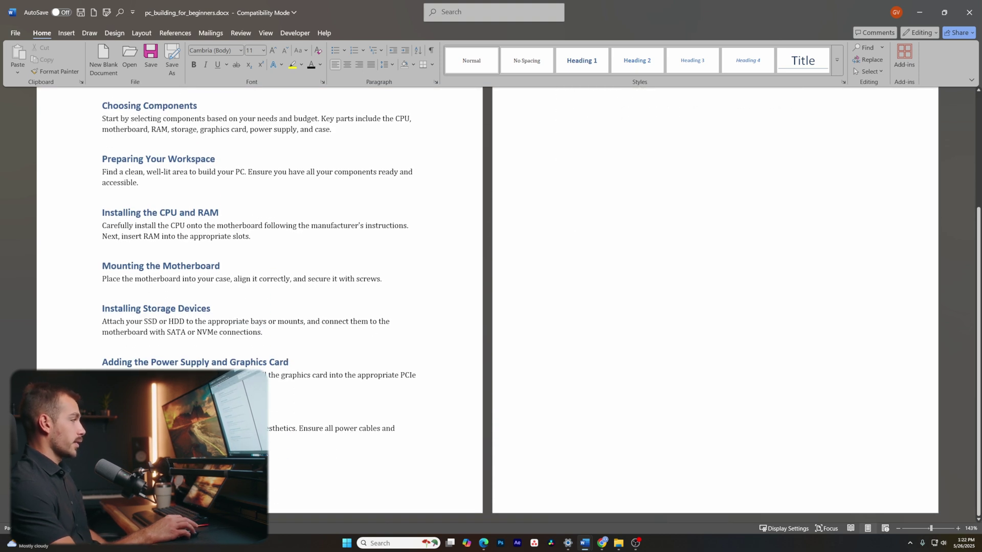
{"action": "key", "text": "Up"}
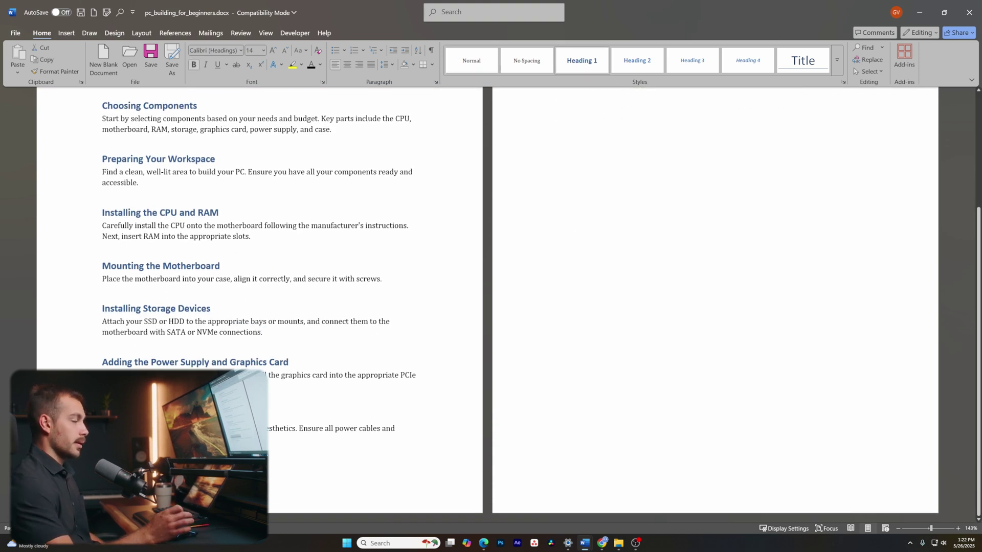
{"action": "scroll", "coordinate": [260, 307], "scroll_direction": "up", "scroll_amount": 2}
{"action": "scroll", "coordinate": [491, 304], "scroll_direction": "up", "scroll_amount": 4}
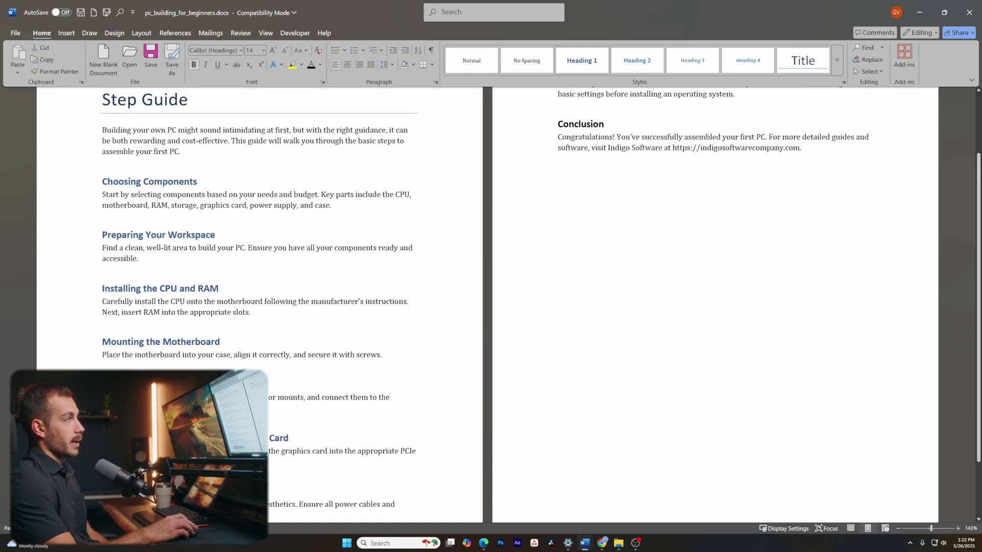
{"action": "scroll", "coordinate": [491, 304], "scroll_direction": "down", "scroll_amount": 5}
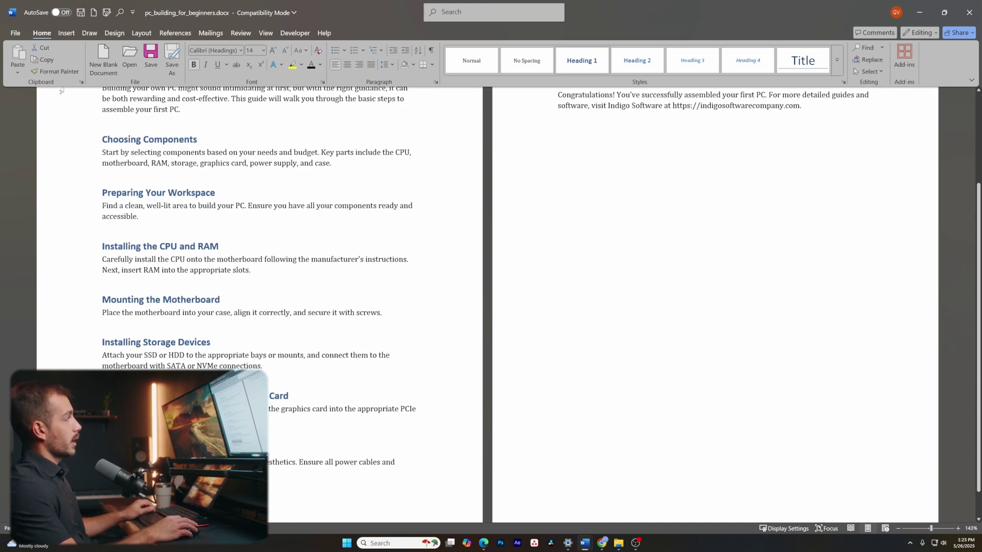
- Format-paint the blue heading style onto First Boot and BIOS Setup, undoing a stray paint on Conclusion
{"action": "left_click", "coordinate": [70, 73]}
{"action": "scroll", "coordinate": [610, 175], "scroll_direction": "up", "scroll_amount": 3}
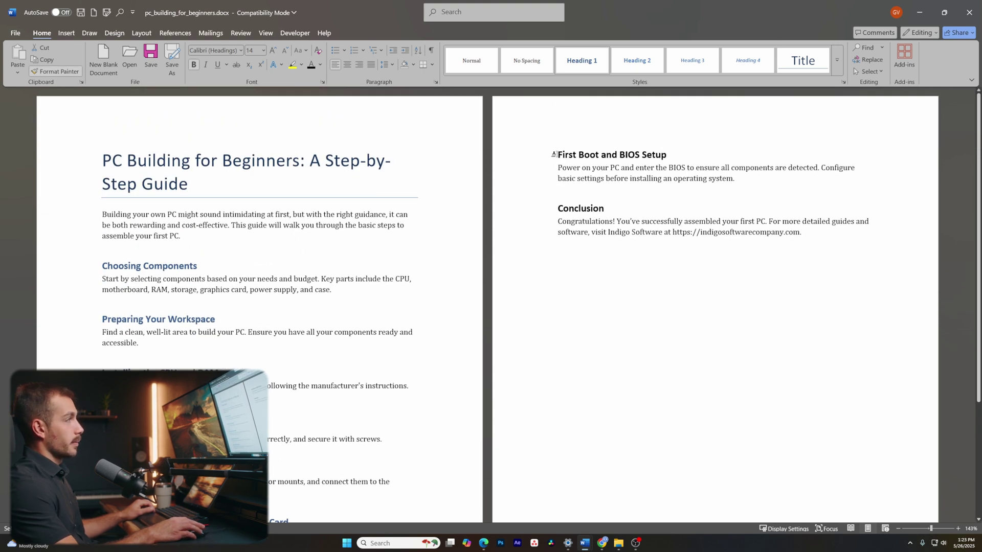
{"action": "left_click_drag", "start_coordinate": [554, 154], "coordinate": [672, 155]}
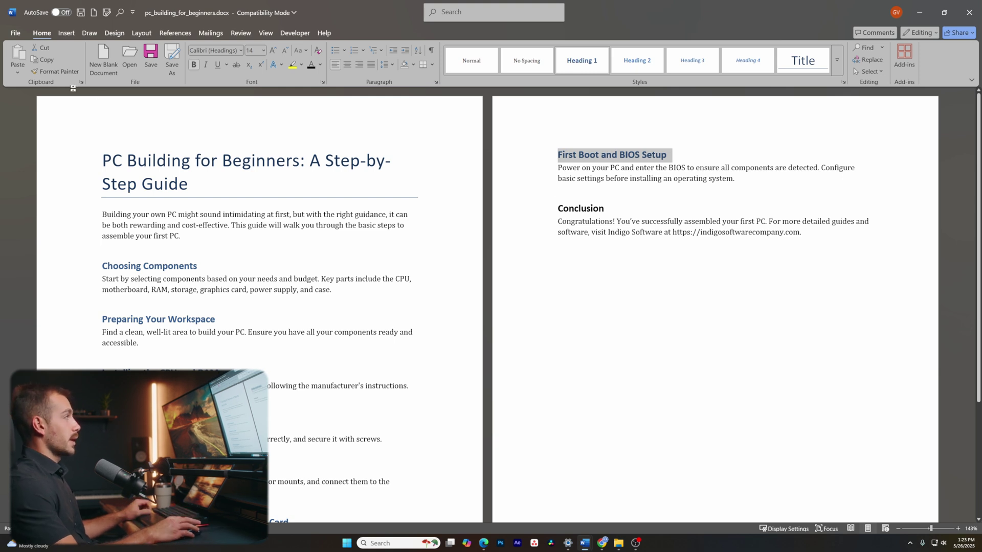
{"action": "left_click", "coordinate": [56, 71]}
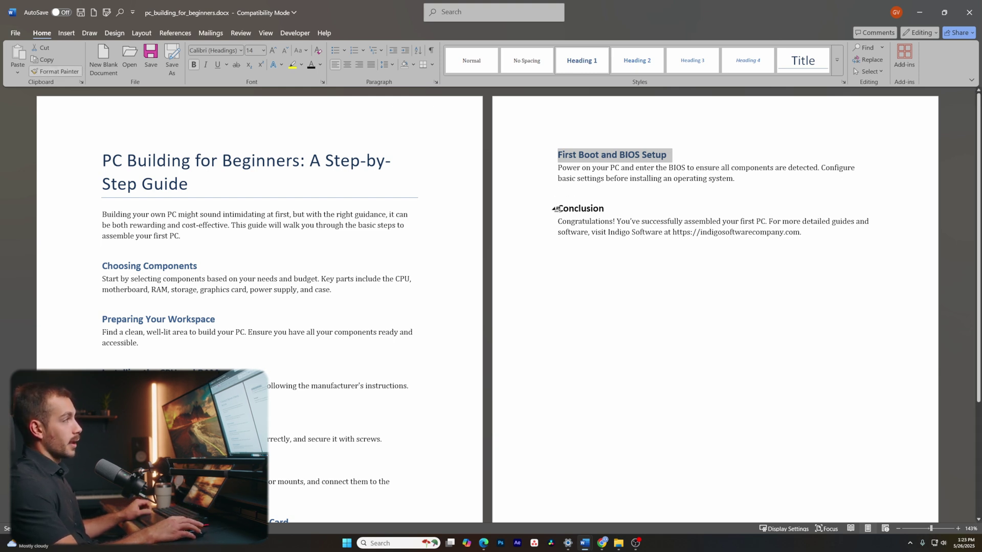
{"action": "left_click_drag", "start_coordinate": [555, 208], "coordinate": [620, 211]}
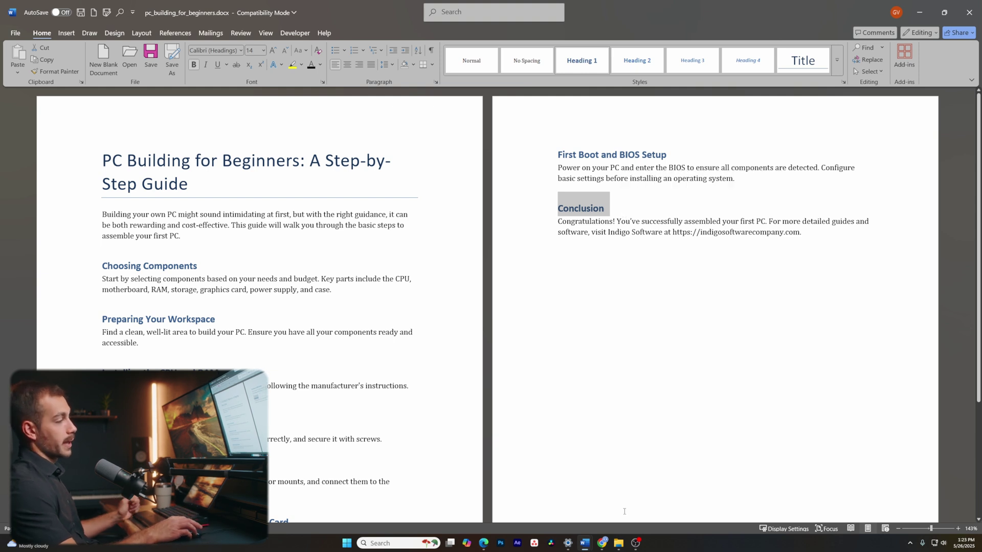
{"action": "key", "text": "ctrl+z"}
- Copy the blue Preparing Your Workspace heading format onto the Conclusion heading
{"action": "left_click", "coordinate": [92, 317]}
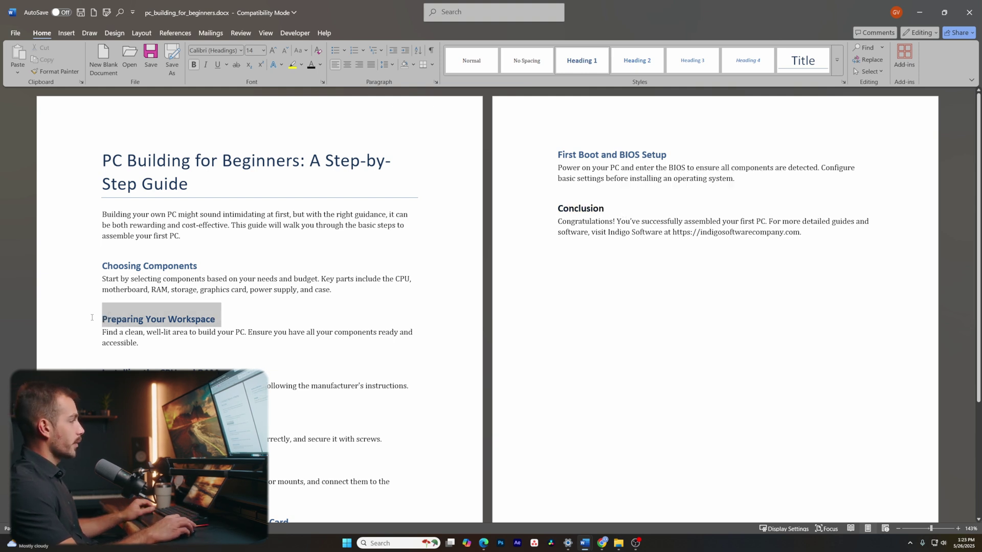
{"action": "left_click", "coordinate": [62, 75]}
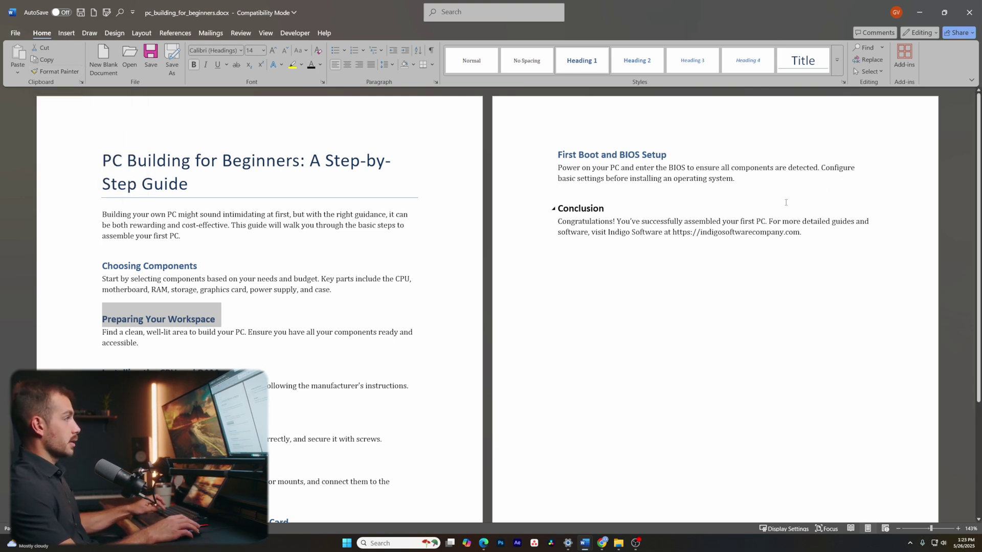
{"action": "left_click_drag", "start_coordinate": [606, 208], "coordinate": [557, 209]}
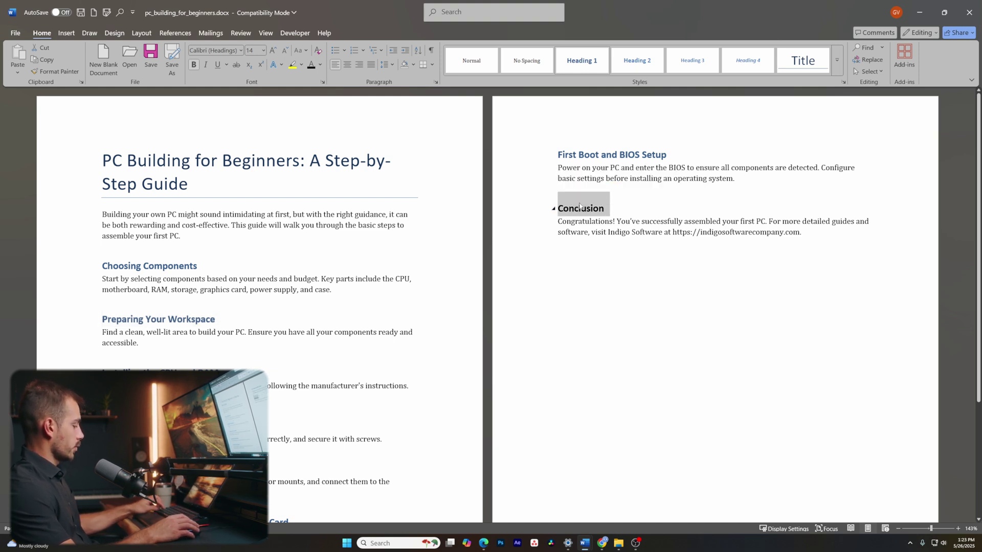
{"action": "left_click", "coordinate": [621, 211]}
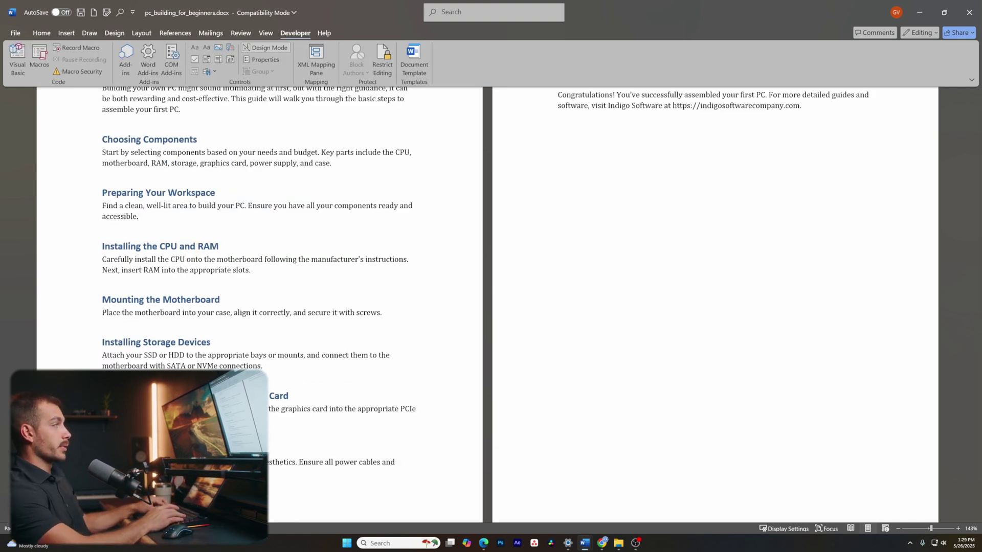
- Add a two-item bulleted 'Text' list after the RAM paragraph, leaving the next line unbulleted
{"action": "key", "text": "Return"}
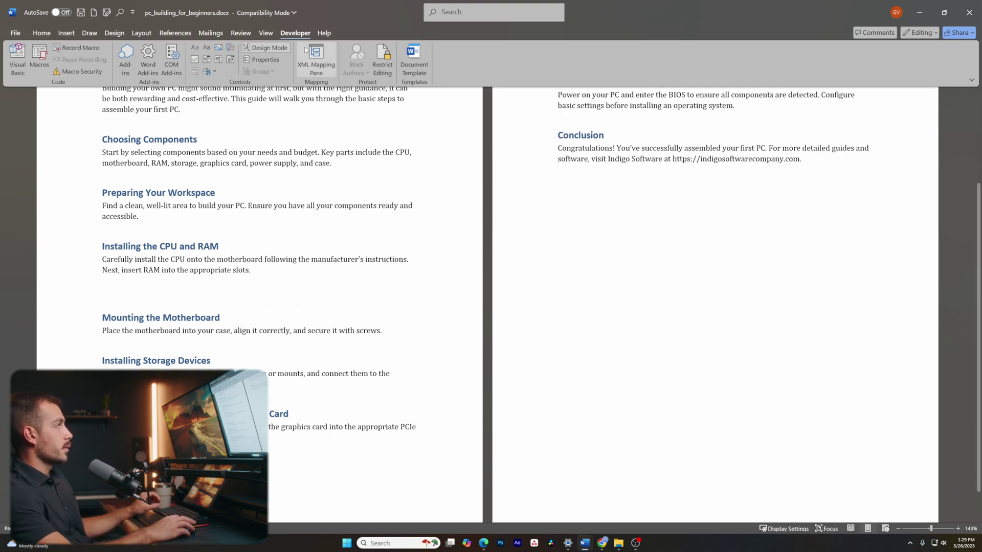
{"action": "left_click", "coordinate": [42, 32]}
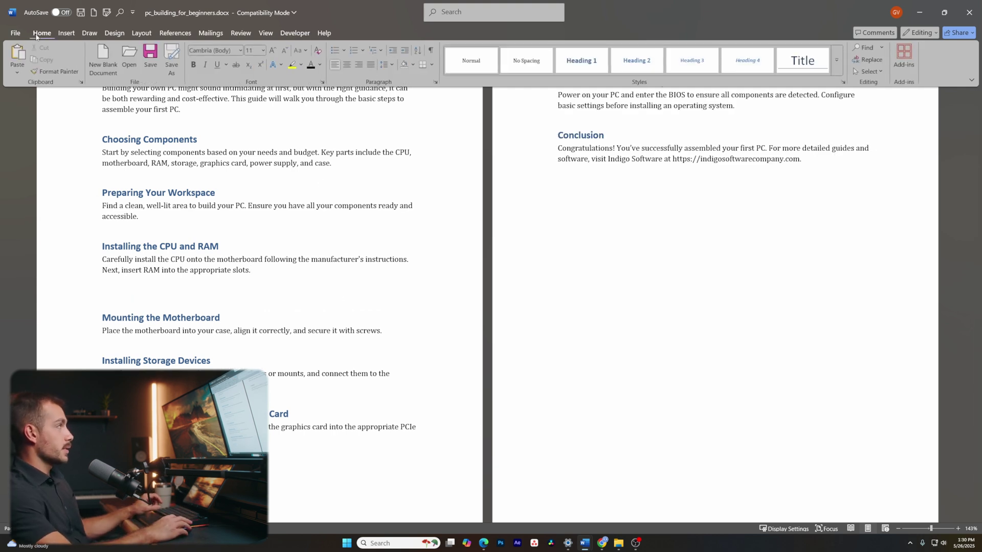
{"action": "left_click", "coordinate": [335, 50]}
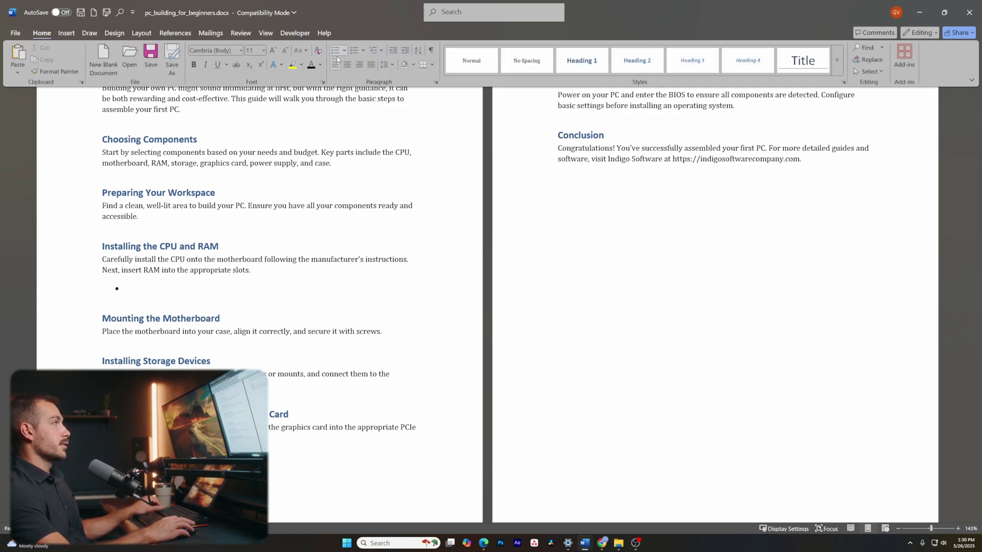
{"action": "type", "text": "tex"}
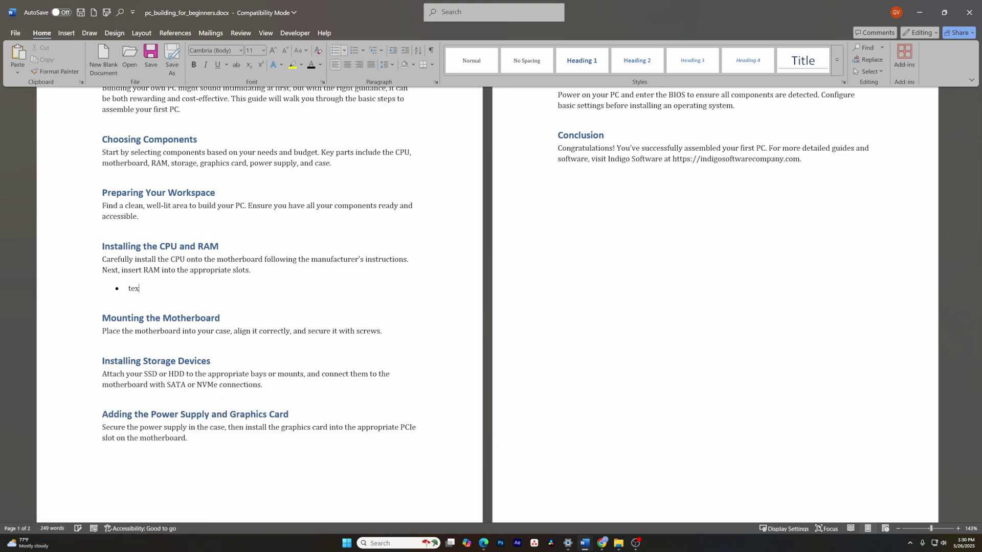
{"action": "type", "text": "t"}
{"action": "key", "text": "Return"}
{"action": "type", "text": "text"}
{"action": "key", "text": "Return"}
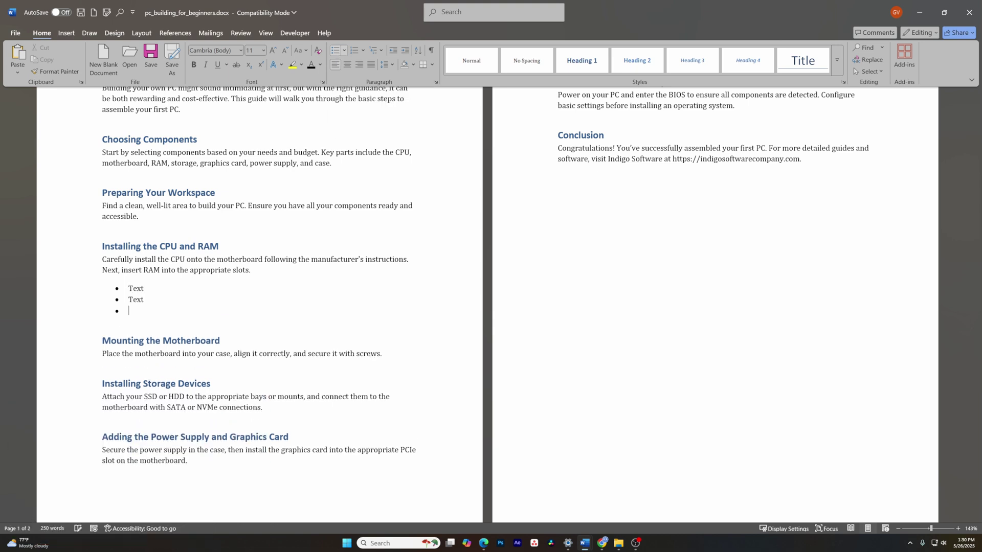
{"action": "left_click", "coordinate": [337, 54]}
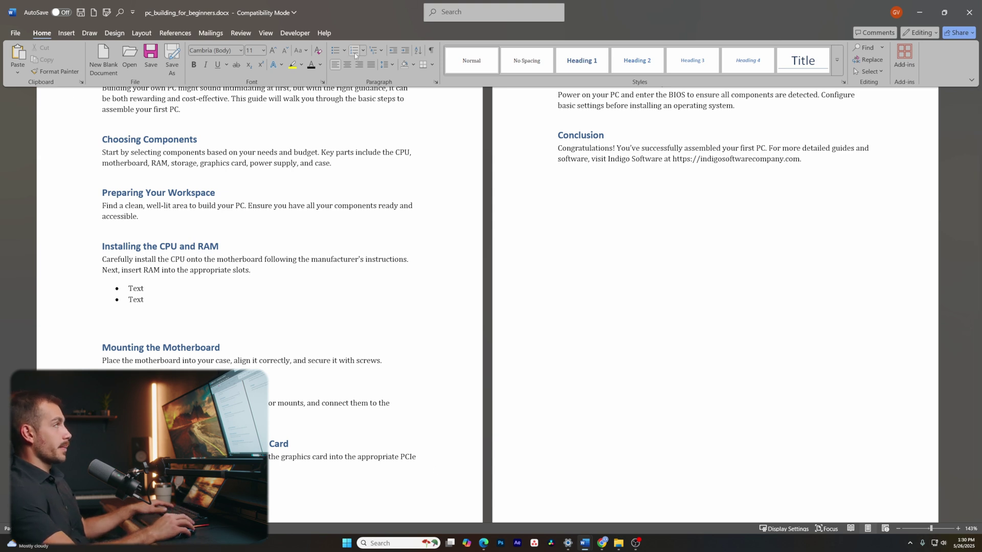
- Type '1. Text' below the bullets so Word starts a numbered list with item 2
{"action": "left_click", "coordinate": [163, 312]}
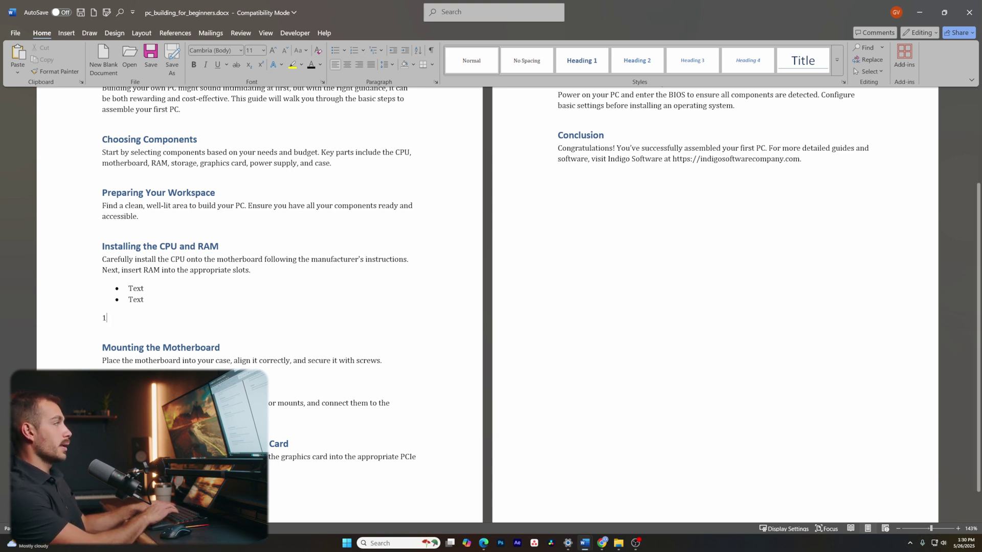
{"action": "type", "text": "1. "}
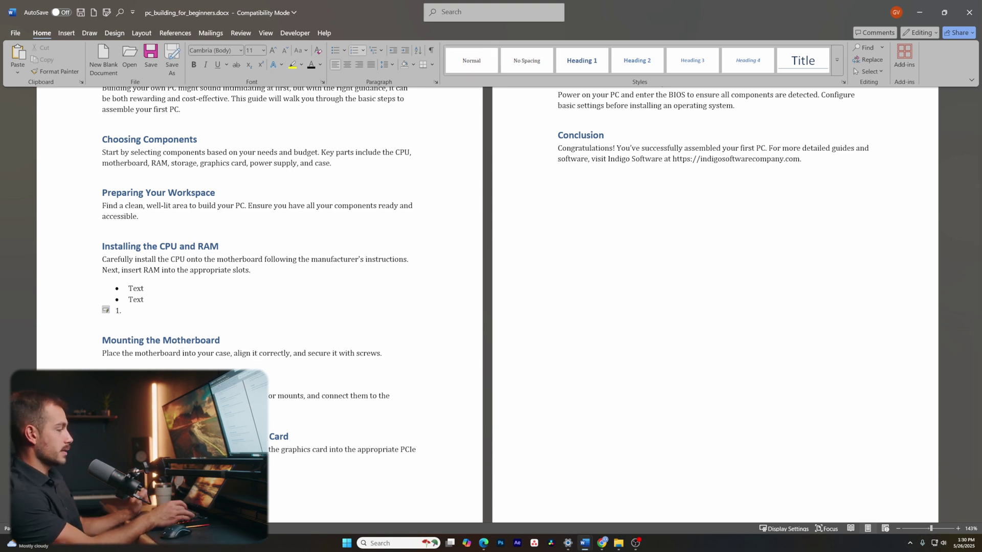
{"action": "type", "text": "Text"}
{"action": "key", "text": "Return"}
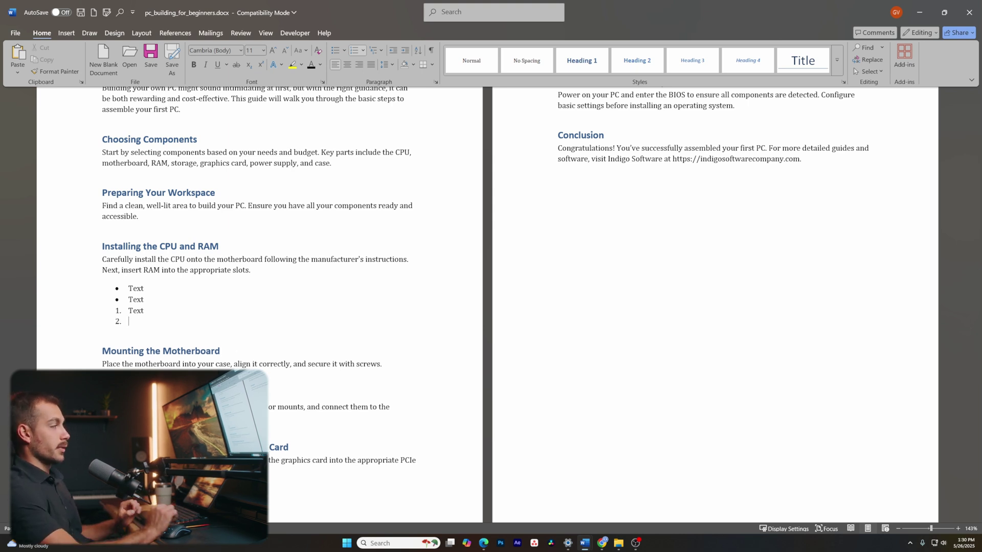
{"action": "scroll", "coordinate": [148, 324], "scroll_direction": "up", "scroll_amount": 3}
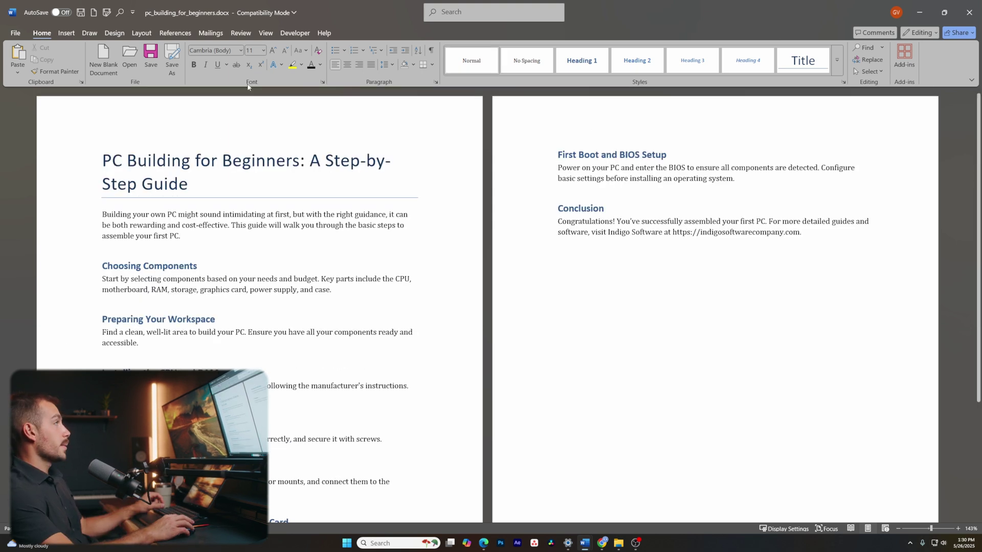
- Use the Navigation Pane to jump through the section headings, then hide it again
{"action": "left_click", "coordinate": [265, 33]}
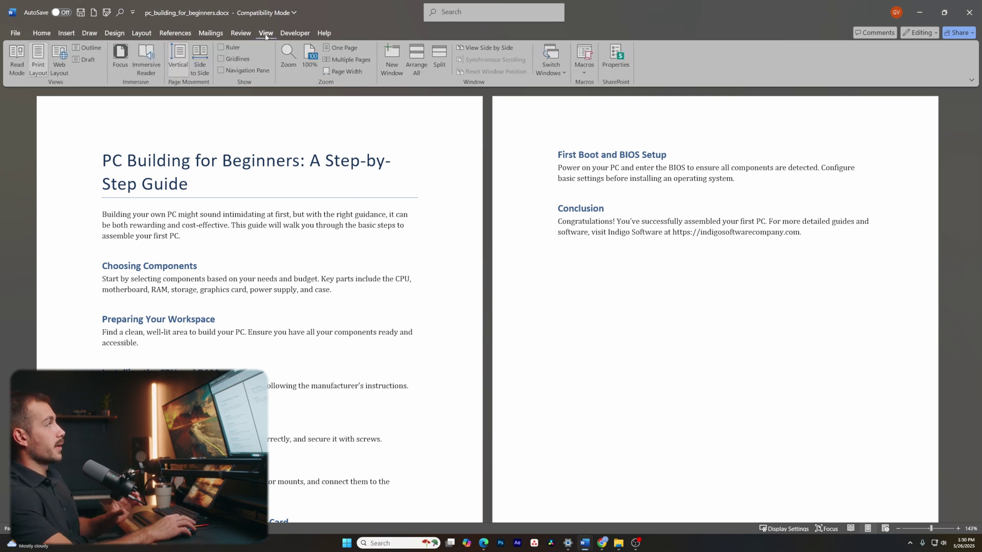
{"action": "left_click", "coordinate": [225, 70]}
{"action": "left_click", "coordinate": [46, 158]}
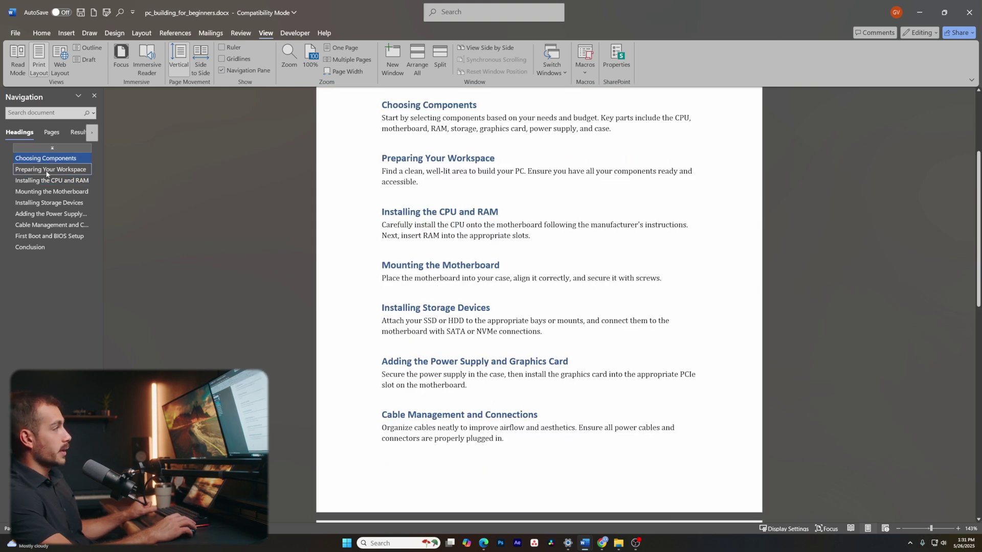
{"action": "left_click", "coordinate": [46, 172]}
{"action": "left_click", "coordinate": [46, 192]}
{"action": "left_click", "coordinate": [44, 203]}
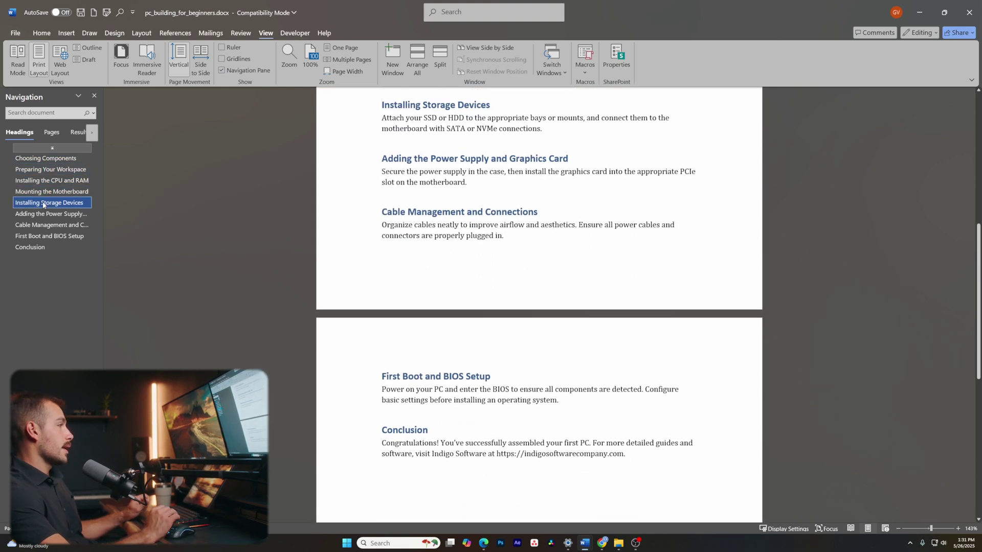
{"action": "left_click", "coordinate": [45, 214]}
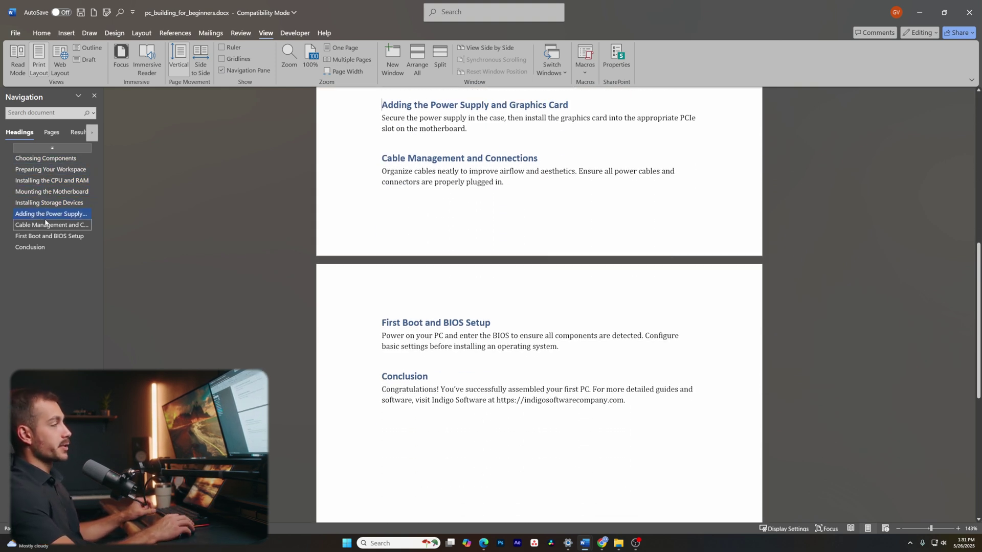
{"action": "left_click", "coordinate": [233, 72]}
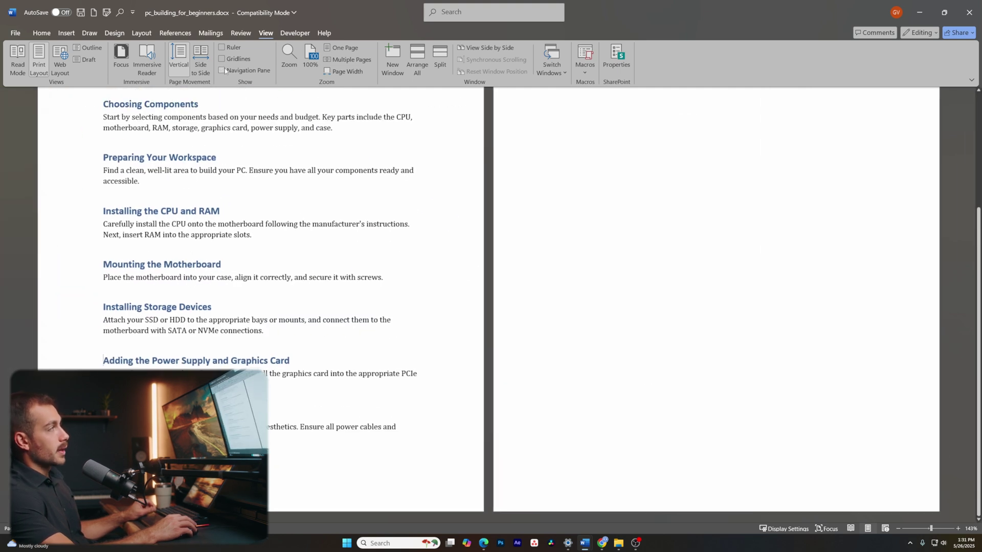
{"action": "left_click", "coordinate": [42, 33]}
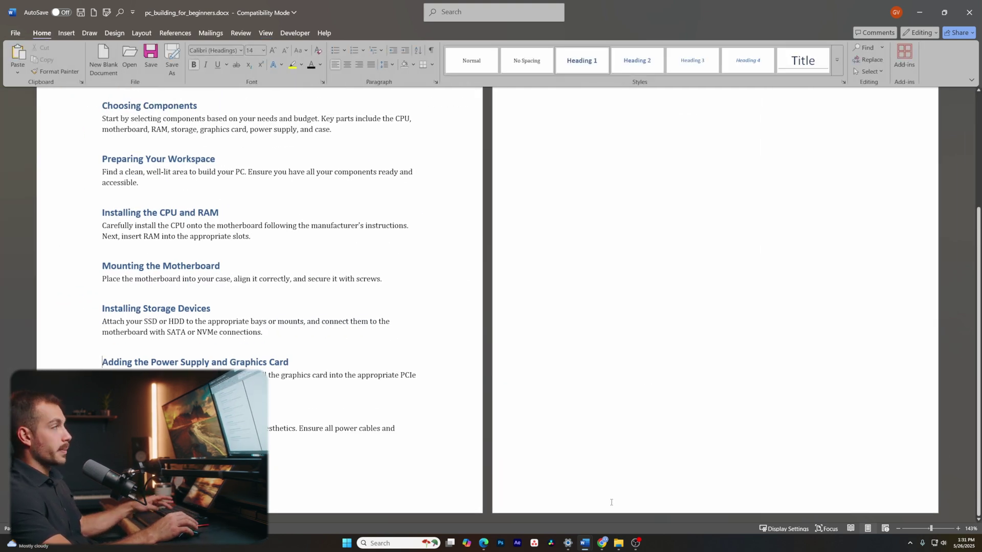
- Open random_demo_document.pdf from Downloads in Edge and add an 'sdf' comment to selected text
{"action": "key", "text": "super+e"}
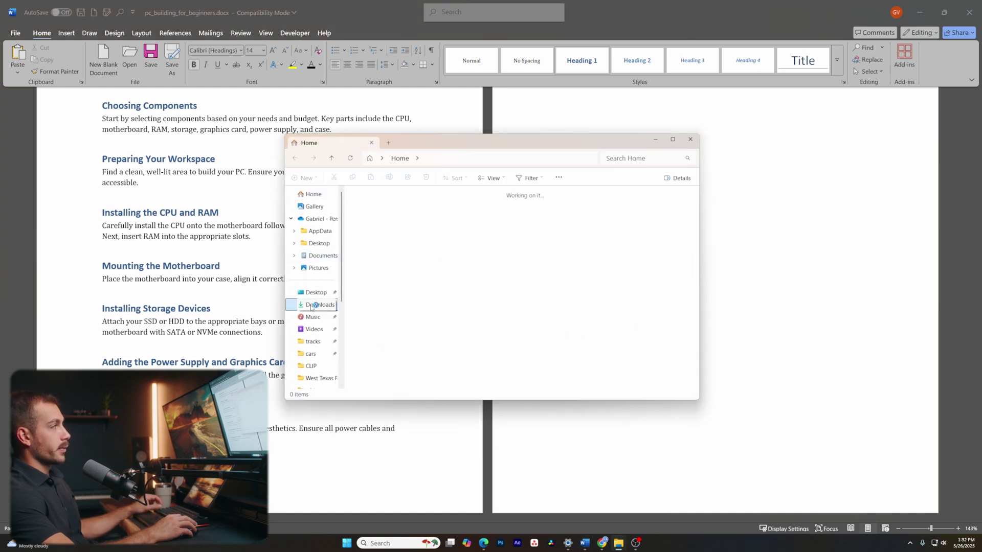
{"action": "left_click", "coordinate": [314, 304]}
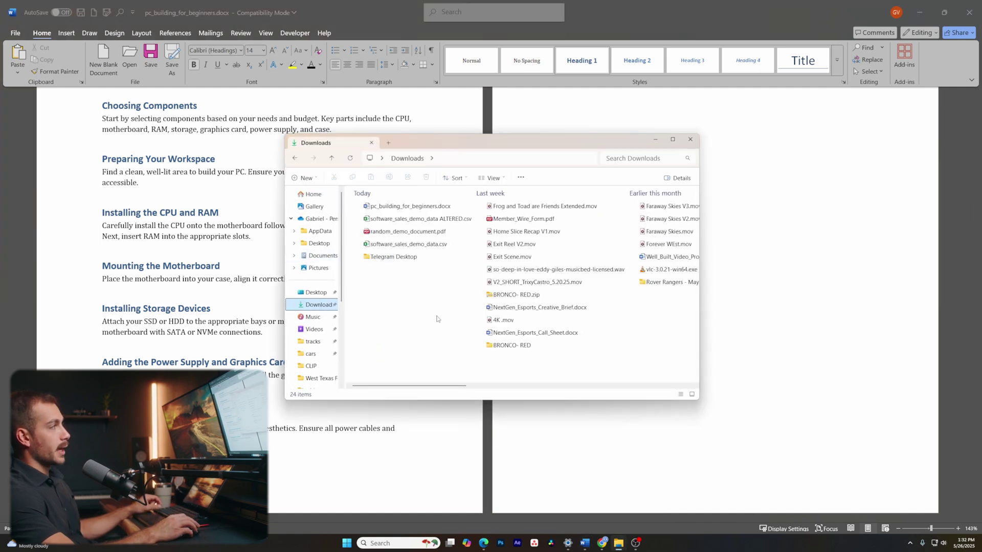
{"action": "double_click", "coordinate": [408, 232]}
{"action": "left_click_drag", "start_coordinate": [545, 128], "coordinate": [473, 134]}
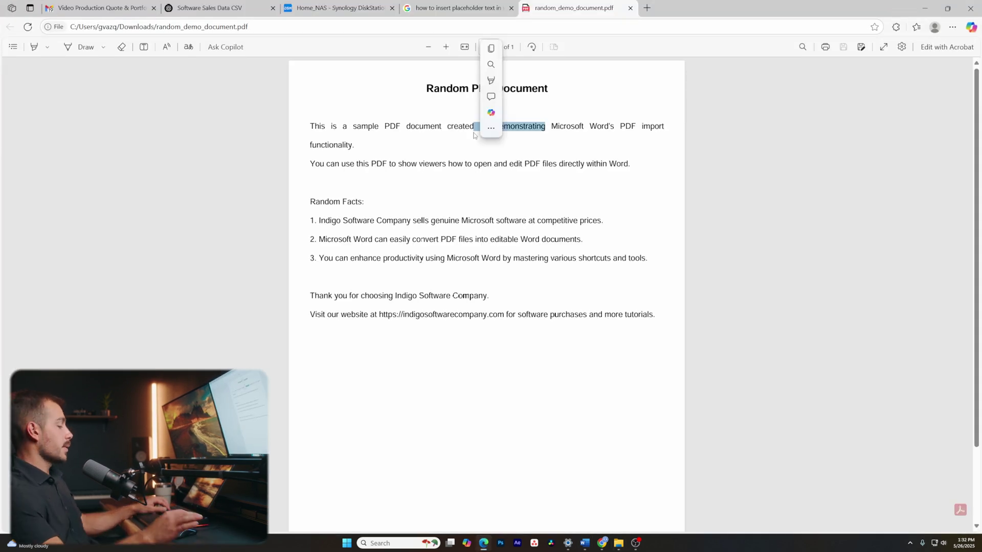
{"action": "left_click", "coordinate": [491, 96]}
{"action": "type", "text": "sdf"}
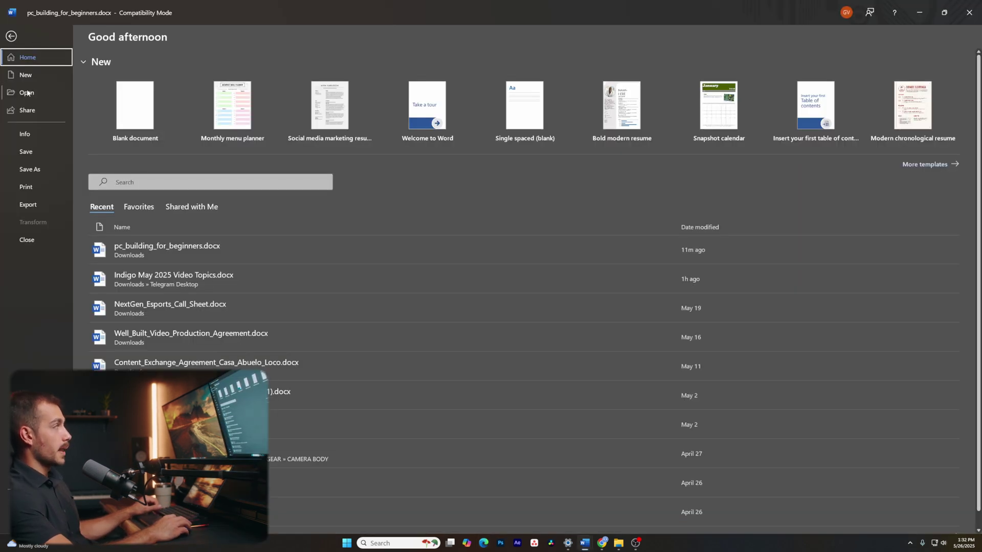
{"action": "left_click", "coordinate": [27, 93]}
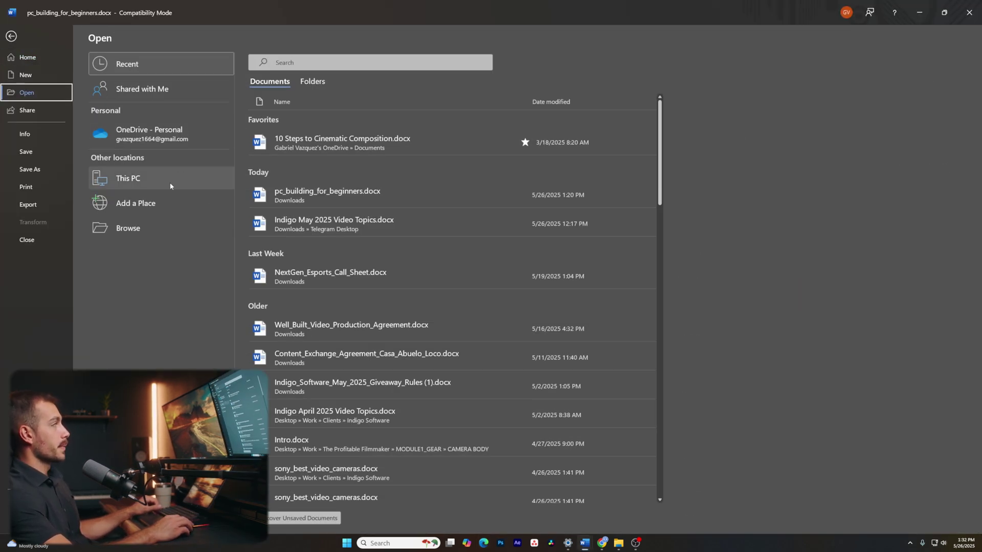
- Open random_demo_document.pdf from This PC in Word, dismiss the notice and enable editing
{"action": "left_click", "coordinate": [131, 183]}
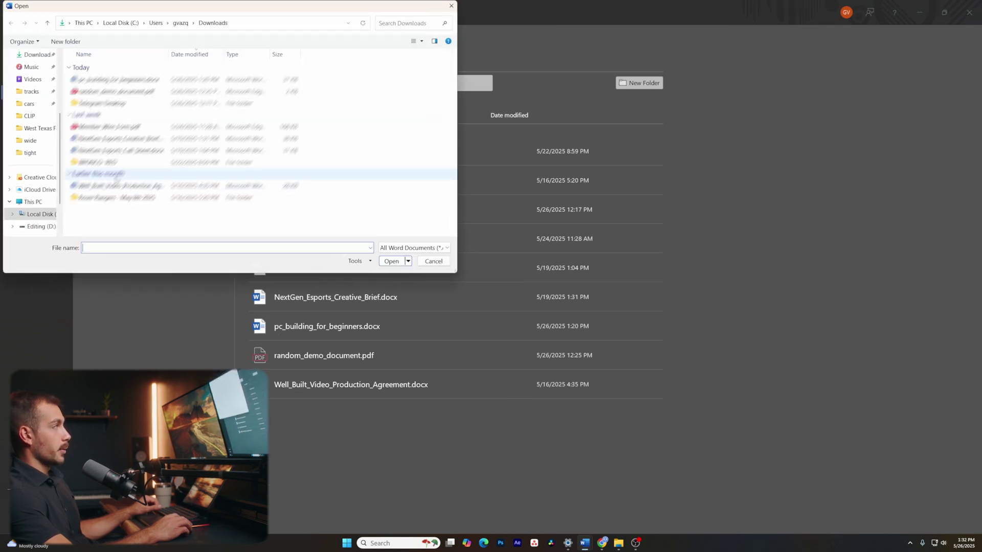
{"action": "left_click", "coordinate": [116, 91]}
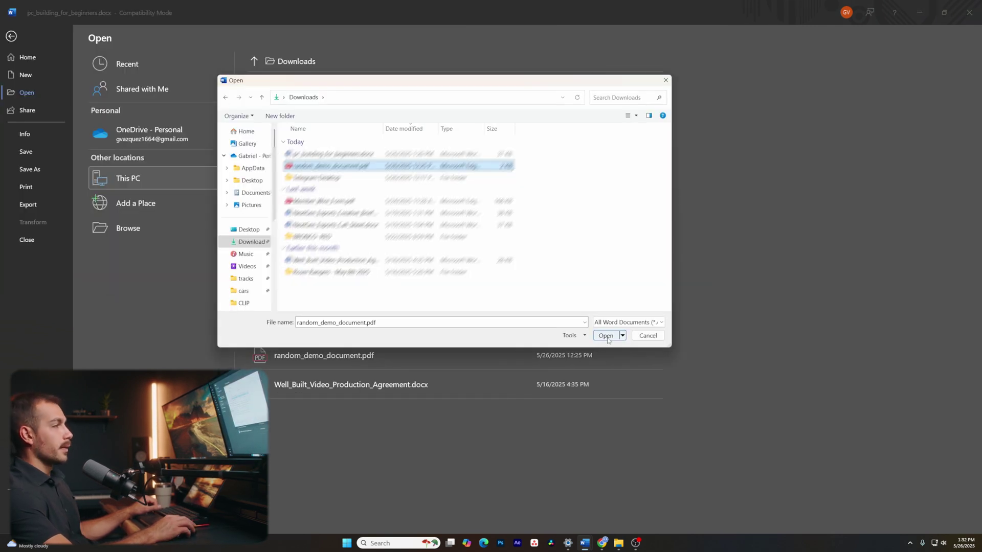
{"action": "left_click", "coordinate": [608, 334]}
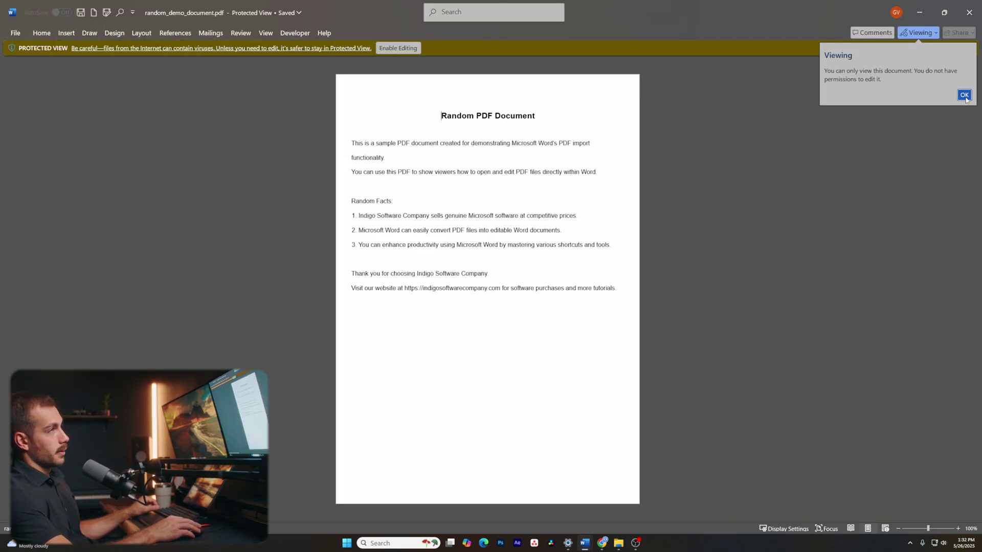
{"action": "left_click", "coordinate": [964, 95]}
{"action": "left_click", "coordinate": [402, 48]}
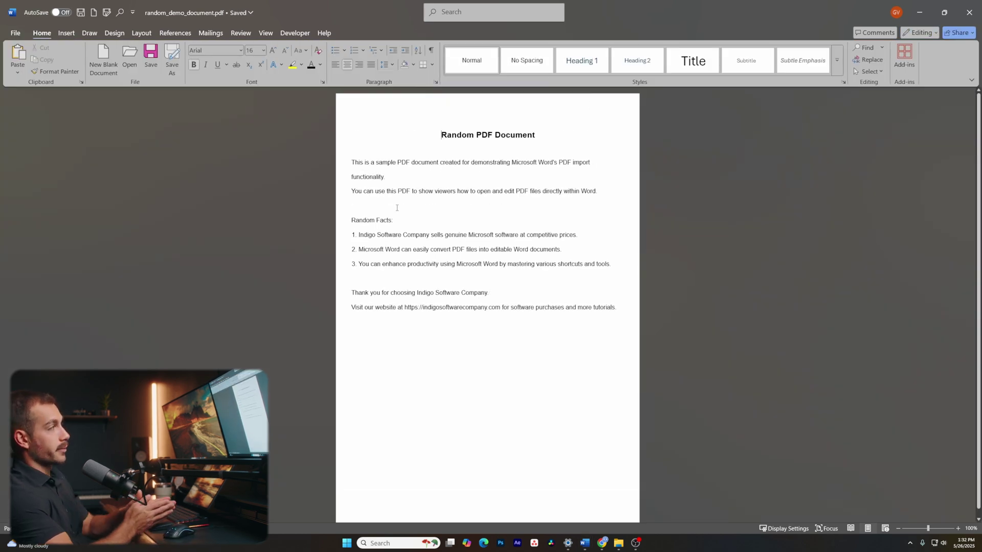
{"action": "left_click_drag", "start_coordinate": [377, 176], "coordinate": [598, 207]}
- Save As on This PC with type PDF (*.pdf) to produce random_demo_document.pdf
{"action": "left_click", "coordinate": [442, 192]}
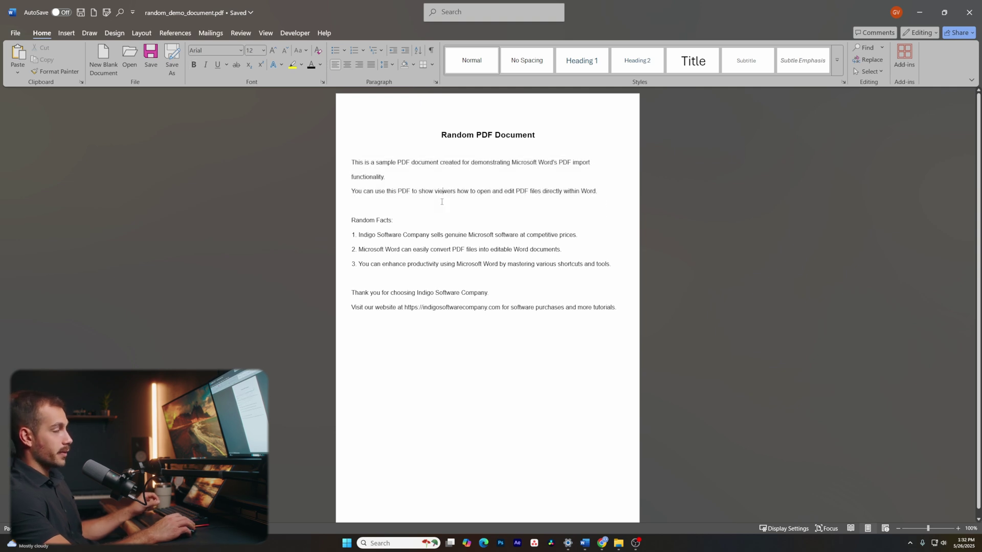
{"action": "left_click", "coordinate": [17, 33]}
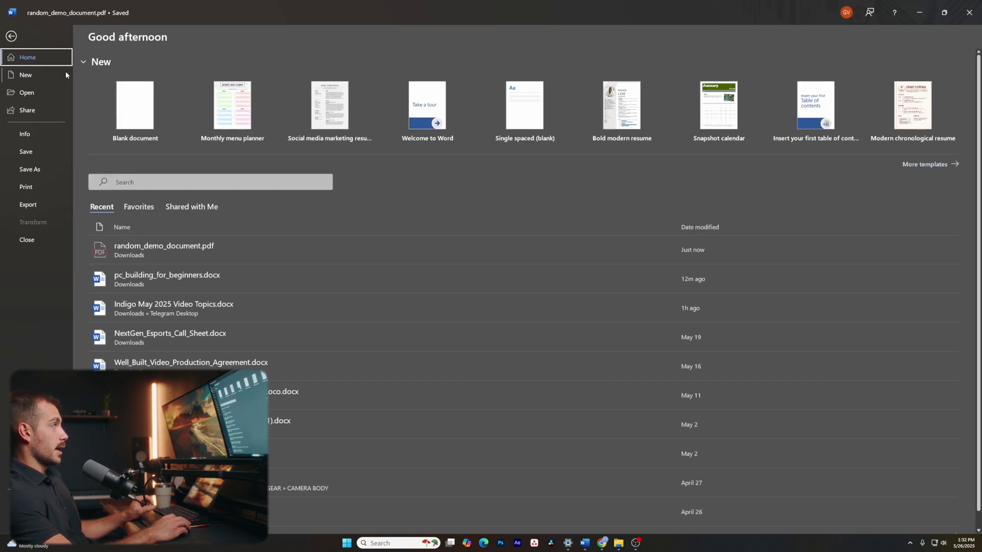
{"action": "left_click", "coordinate": [29, 169]}
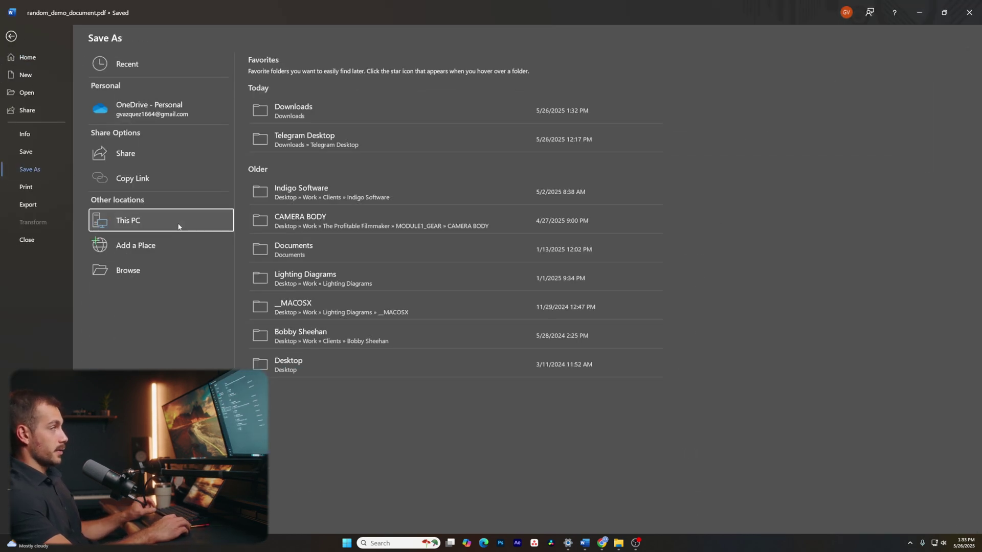
{"action": "left_click", "coordinate": [211, 220]}
{"action": "left_click", "coordinate": [415, 228]}
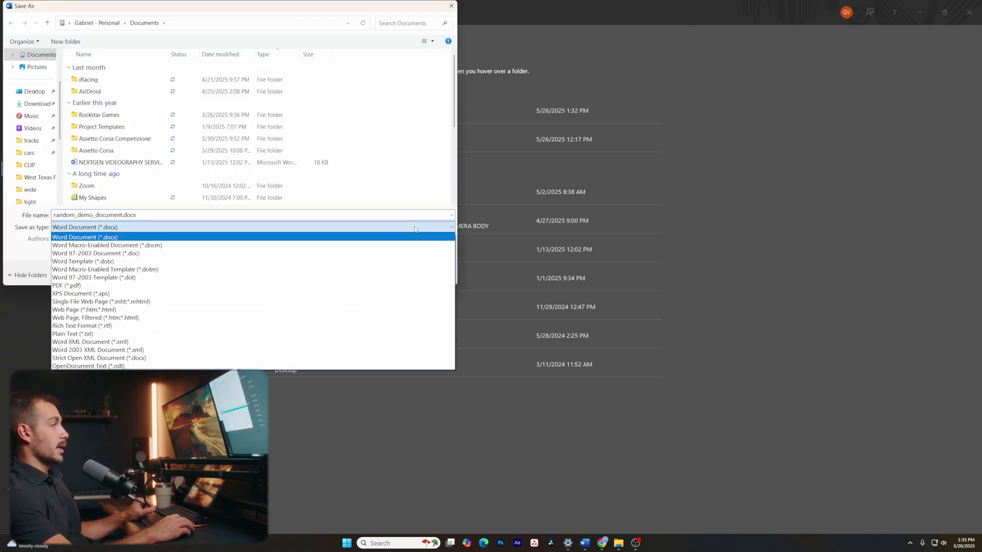
{"action": "left_click", "coordinate": [135, 285]}
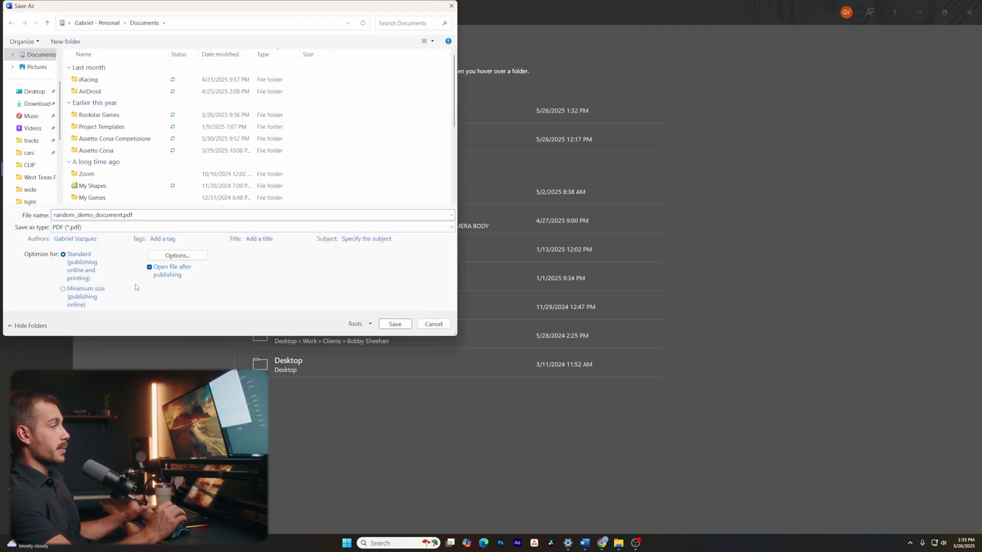
{"action": "left_click", "coordinate": [396, 324]}
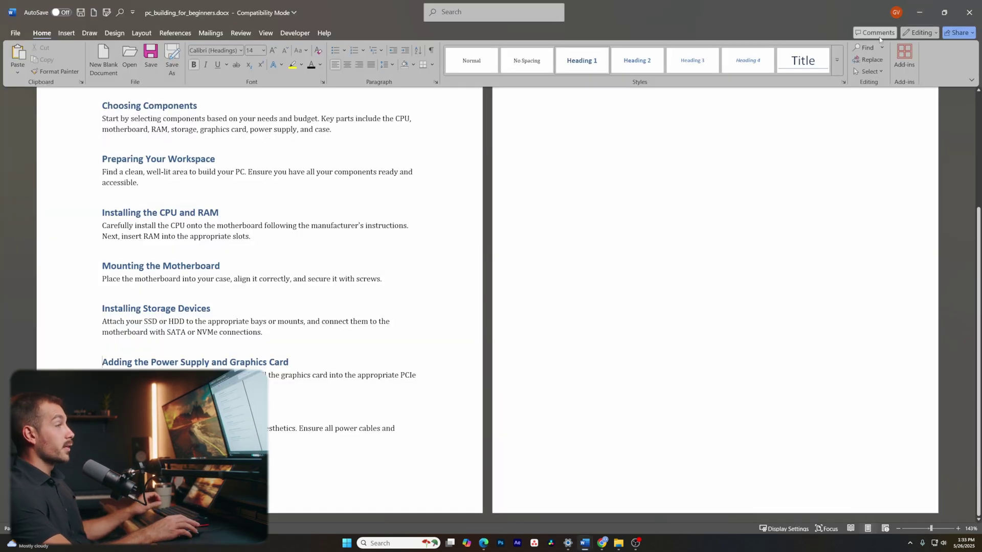
- Try sharing the guide by uploading it to OneDrive - Personal, then close the failed-upload notice
{"action": "scroll", "coordinate": [360, 297], "scroll_direction": "up", "scroll_amount": 5}
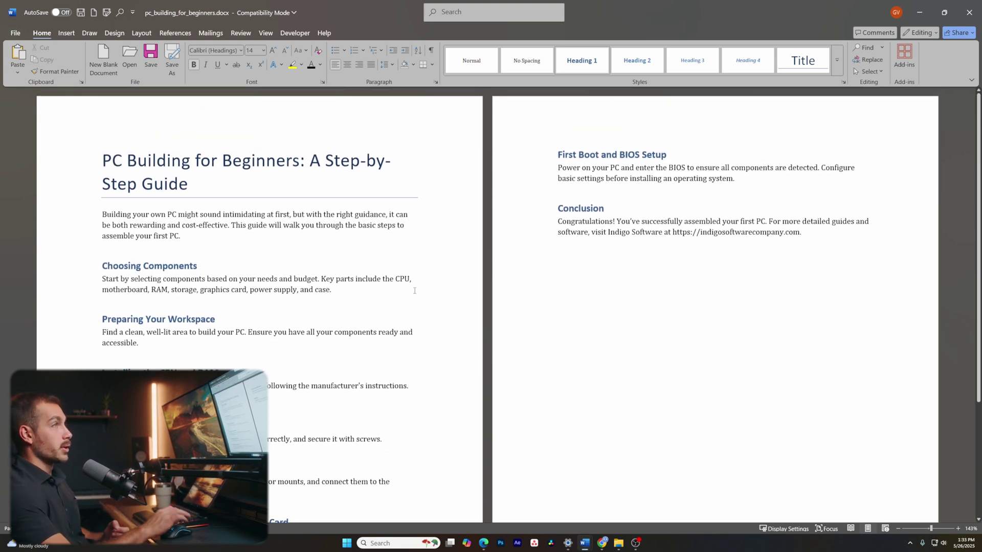
{"action": "left_click", "coordinate": [951, 33]}
{"action": "left_click", "coordinate": [932, 47]}
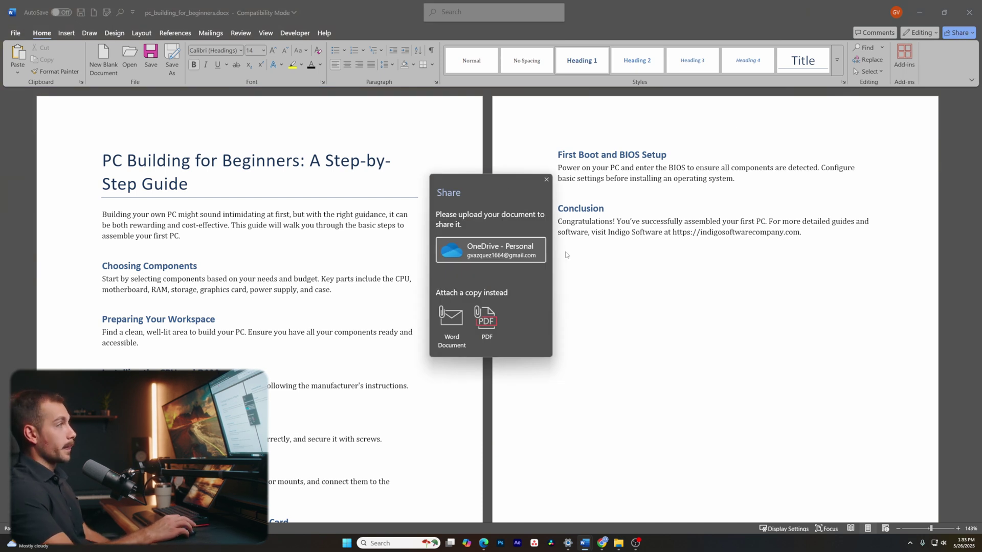
{"action": "left_click", "coordinate": [470, 254]}
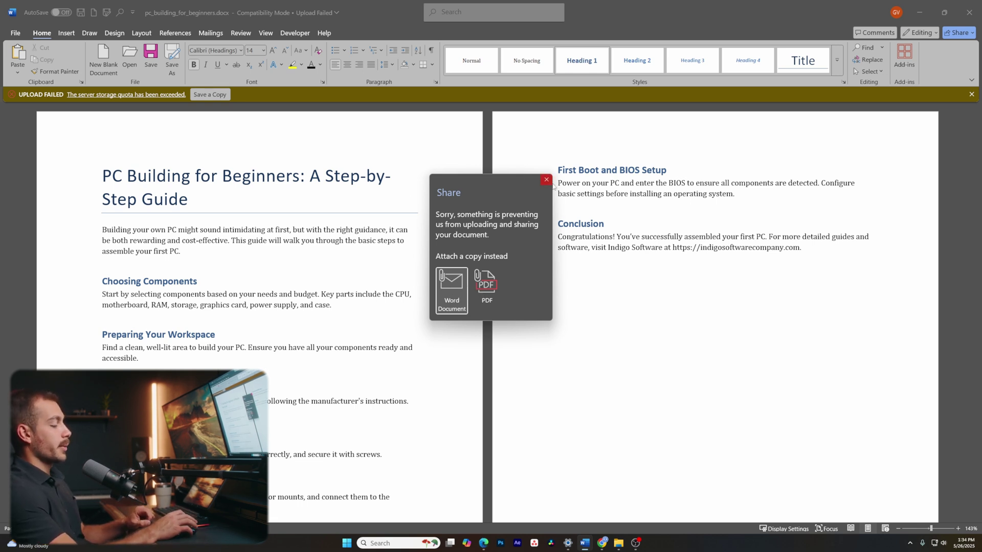
{"action": "left_click", "coordinate": [546, 179]}
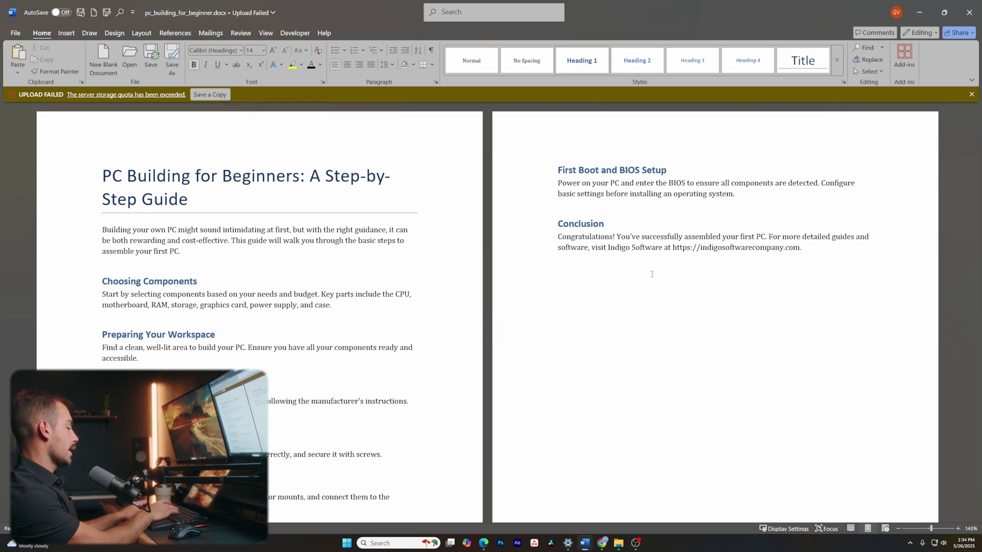
- Replace all 3 occurrences of 'CPU' with 'Processor' through Find and Replace (Ctrl+H)
{"action": "key", "text": "ctrl+h"}
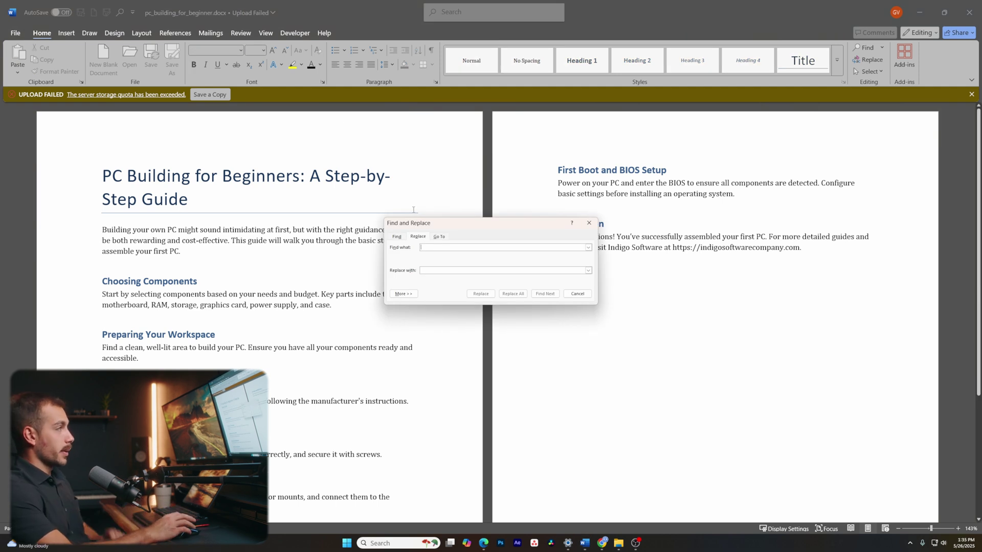
{"action": "left_click", "coordinate": [561, 269]}
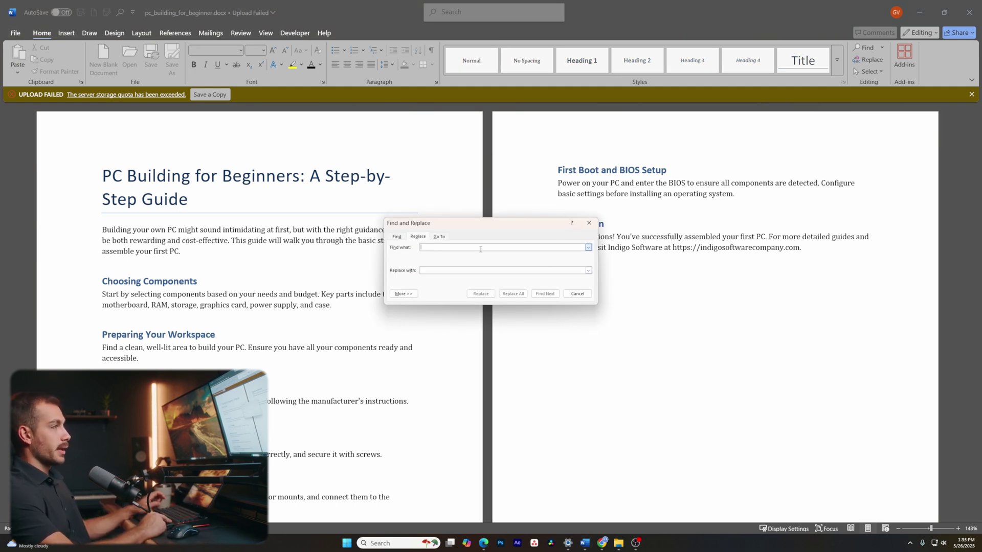
{"action": "type", "text": "CPU"}
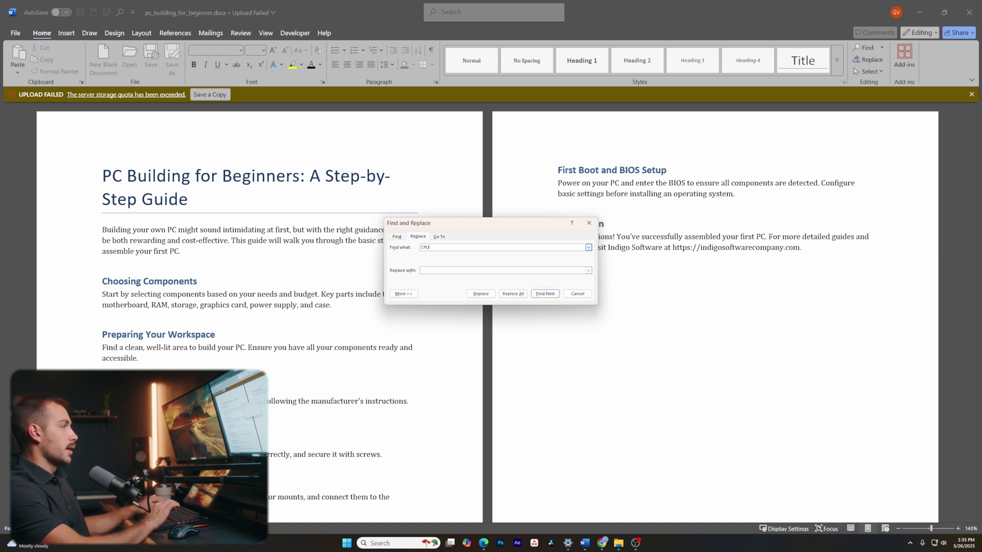
{"action": "left_click", "coordinate": [436, 270]}
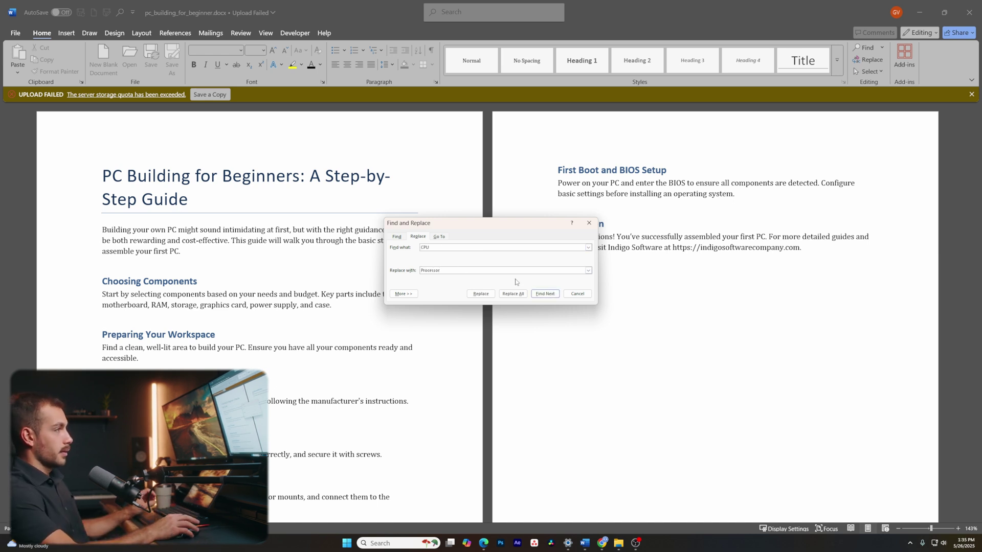
{"action": "left_click", "coordinate": [502, 295]}
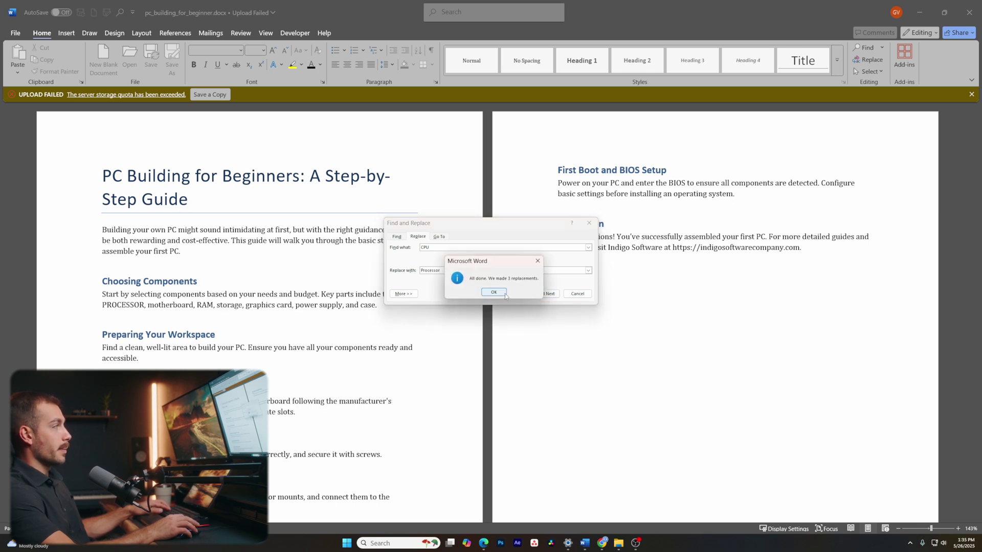
{"action": "left_click", "coordinate": [493, 292]}
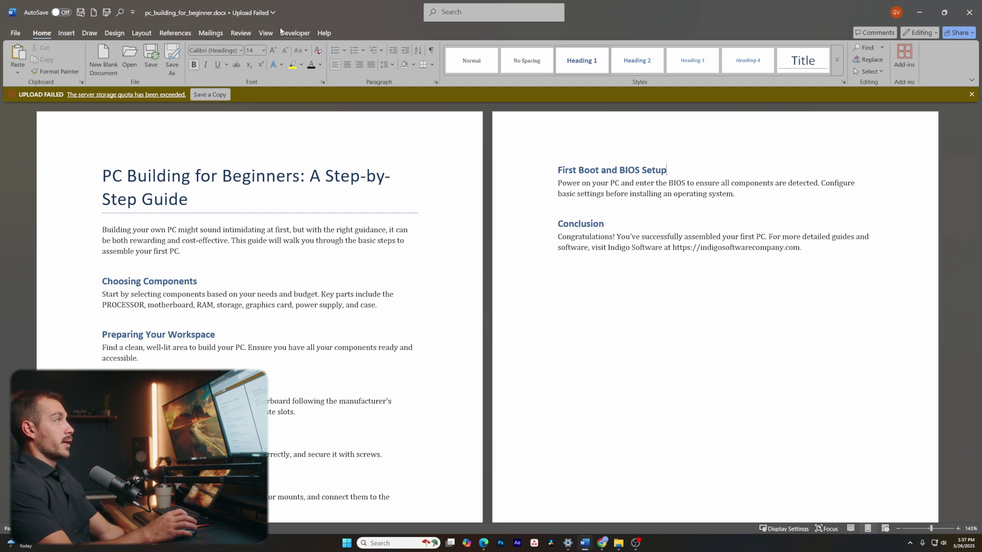
- Split the guide into two panes, scroll each and select the title, then remove the split
{"action": "left_click", "coordinate": [266, 34]}
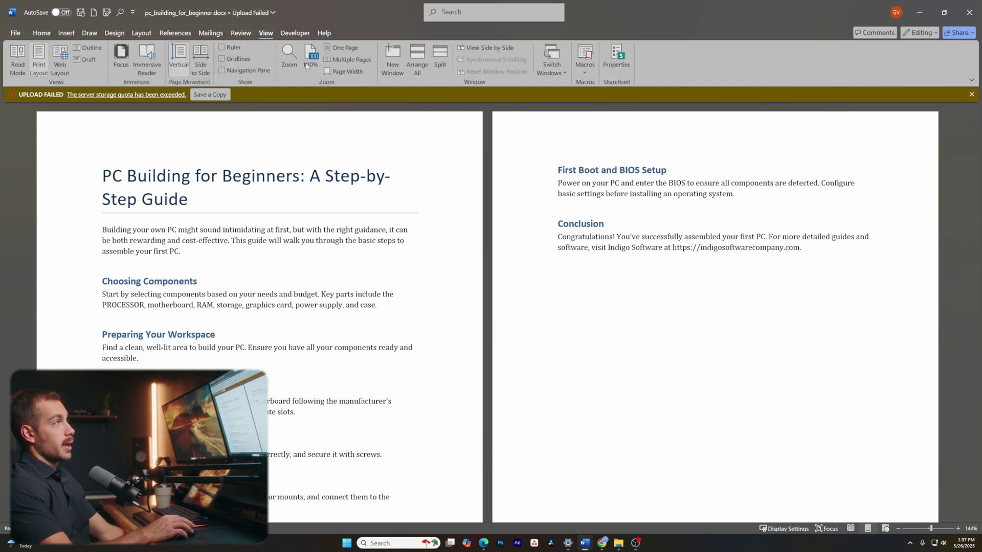
{"action": "left_click", "coordinate": [441, 60]}
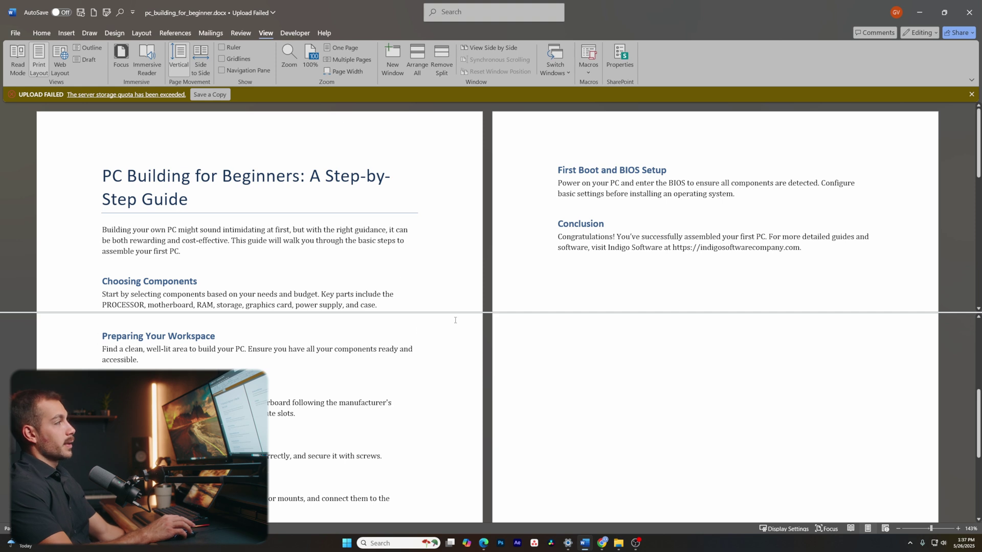
{"action": "scroll", "coordinate": [457, 318], "scroll_direction": "up", "scroll_amount": 4}
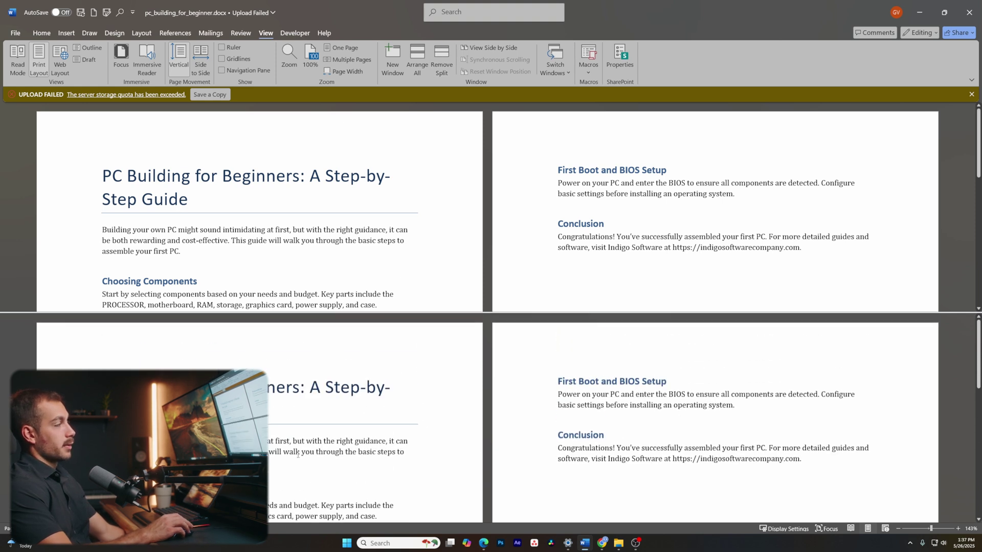
{"action": "scroll", "coordinate": [299, 453], "scroll_direction": "down", "scroll_amount": 8}
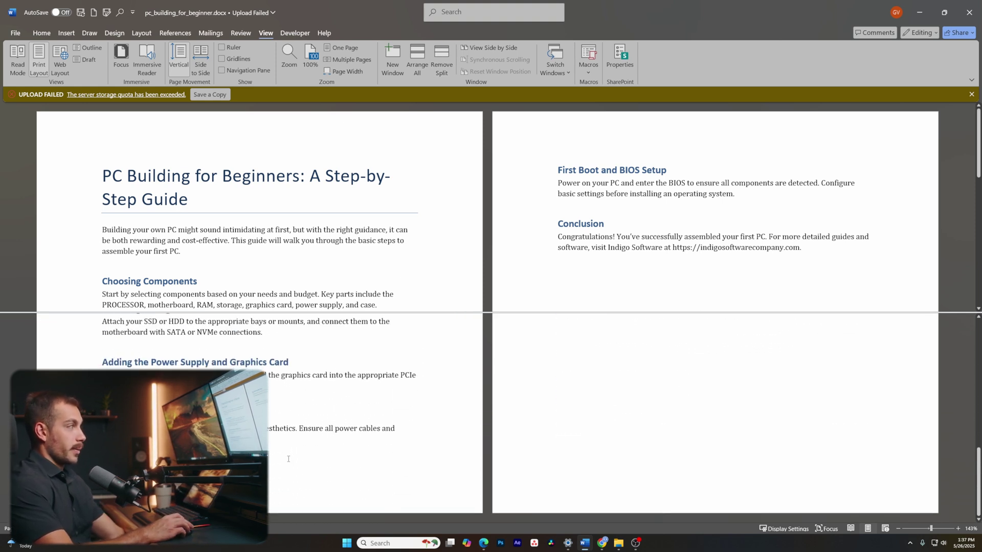
{"action": "scroll", "coordinate": [287, 459], "scroll_direction": "up", "scroll_amount": 1}
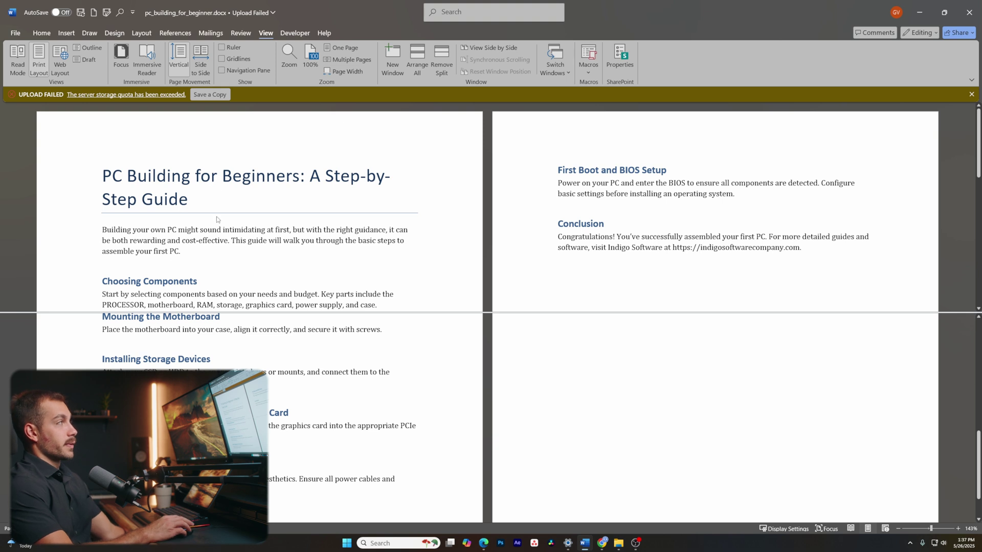
{"action": "triple_click", "coordinate": [189, 200]}
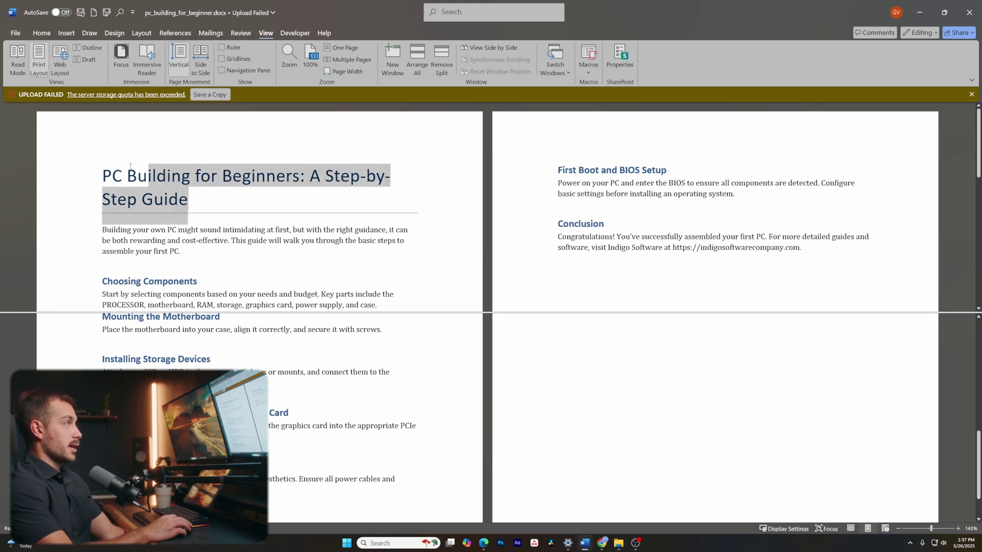
{"action": "scroll", "coordinate": [299, 409], "scroll_direction": "down", "scroll_amount": 3}
{"action": "scroll", "coordinate": [299, 409], "scroll_direction": "down", "scroll_amount": 1}
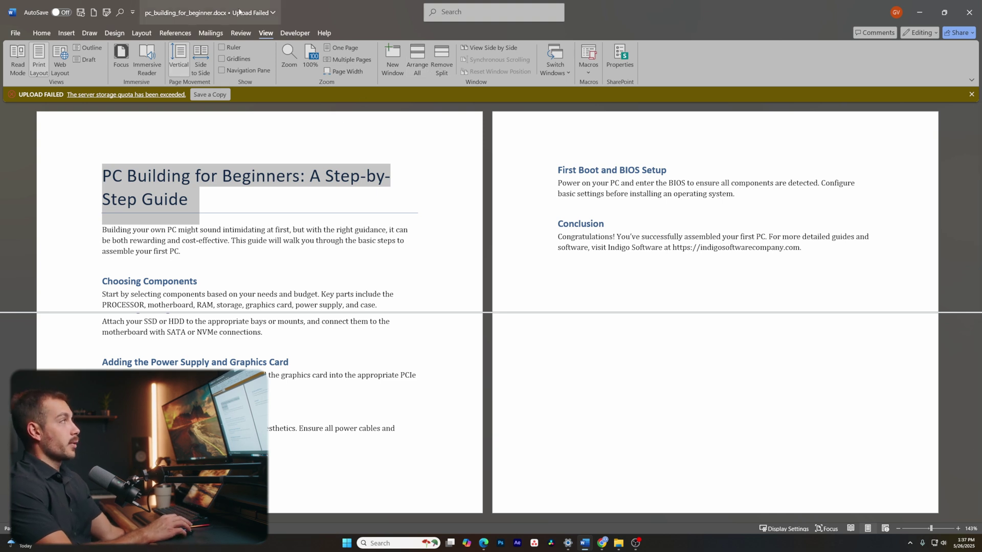
{"action": "left_click", "coordinate": [442, 61]}
- Break the line after the Conclusion's URL to link it, then insert an empty 5x3 table
{"action": "scroll", "coordinate": [504, 296], "scroll_direction": "up", "scroll_amount": 3}
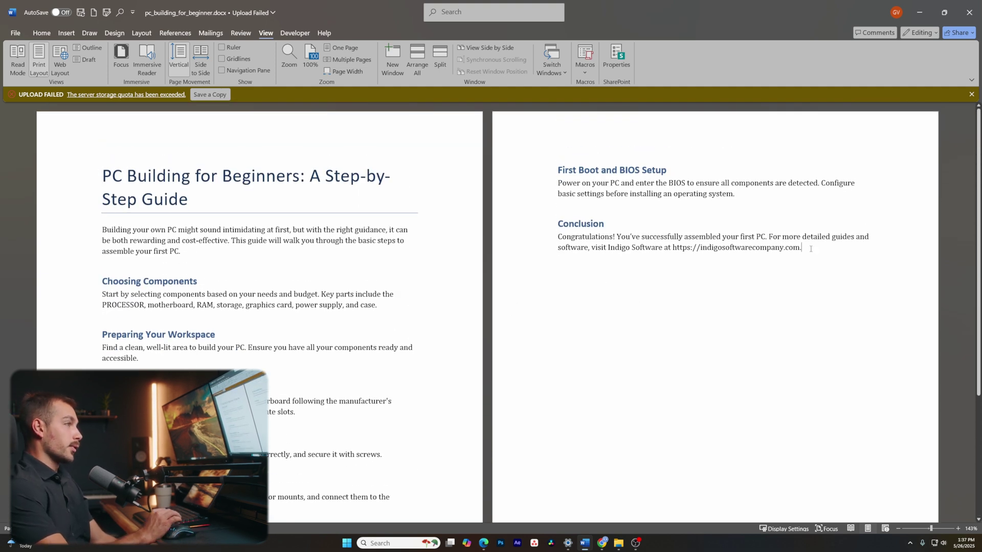
{"action": "key", "text": "Return"}
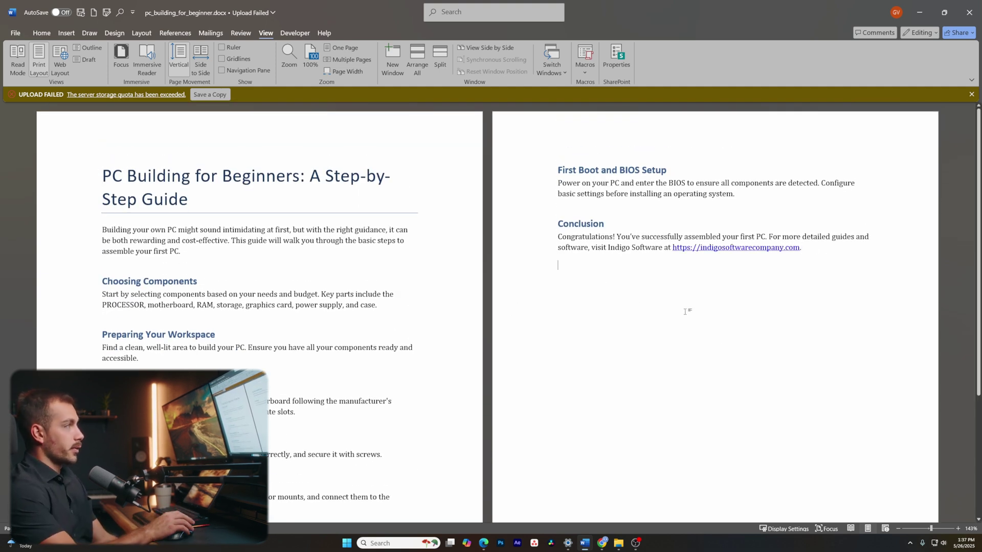
{"action": "left_click", "coordinate": [66, 32]}
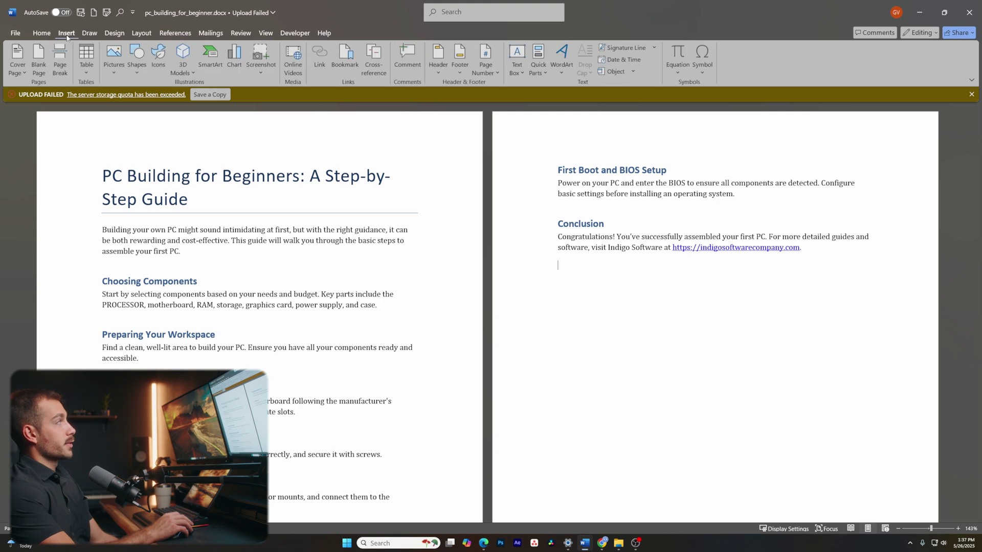
{"action": "left_click", "coordinate": [85, 65]}
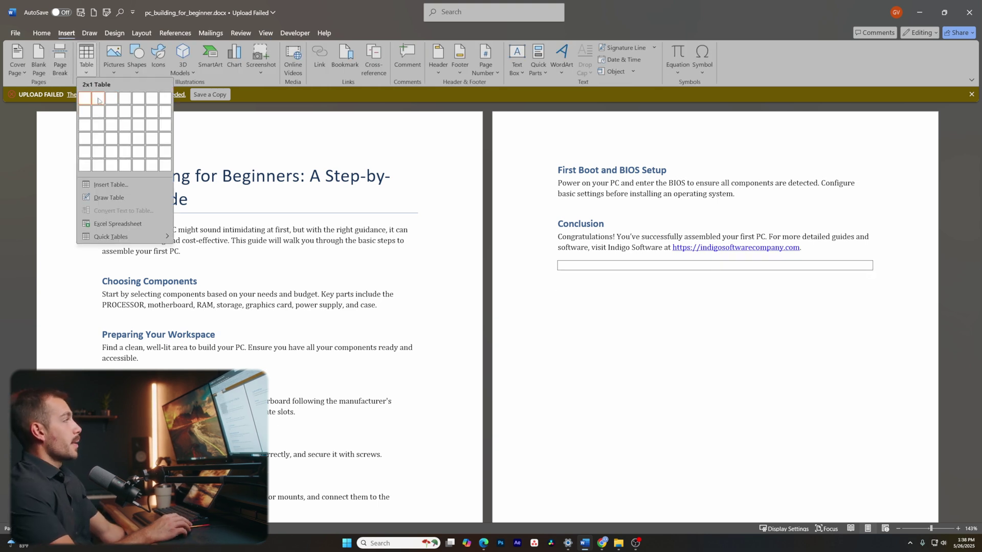
{"action": "left_click", "coordinate": [136, 125]}
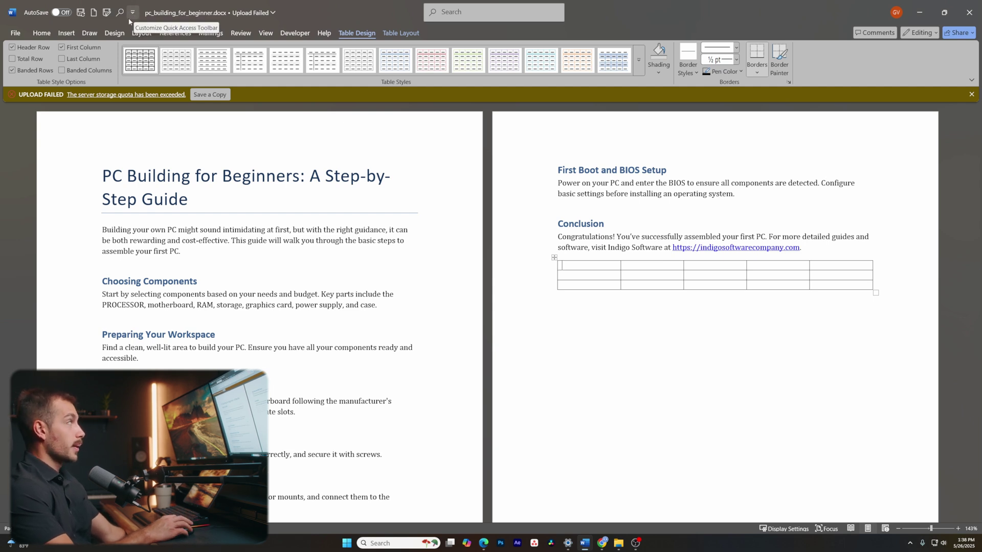
- Add Undo and Redo to the quick access toolbar from its customization list
{"action": "left_click", "coordinate": [134, 16]}
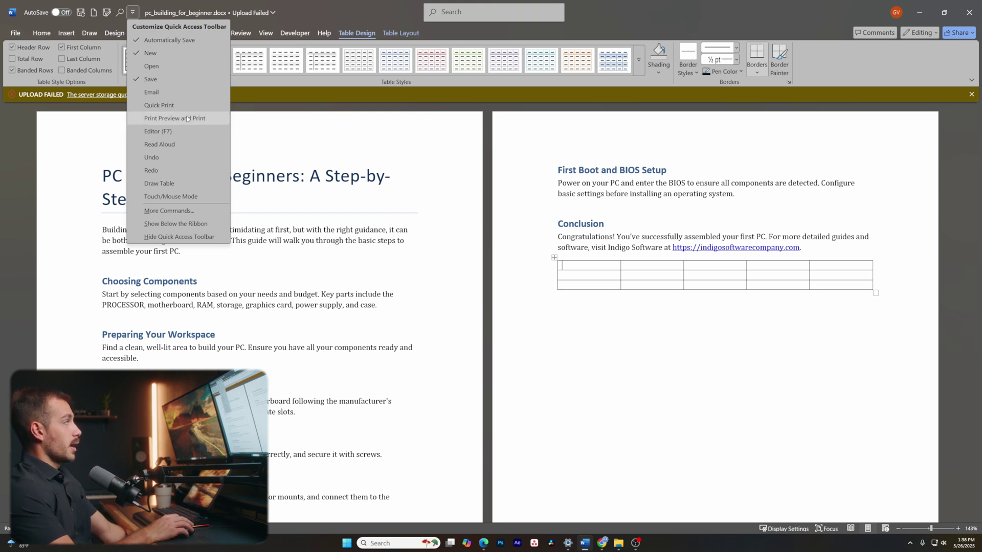
{"action": "left_click", "coordinate": [164, 157]}
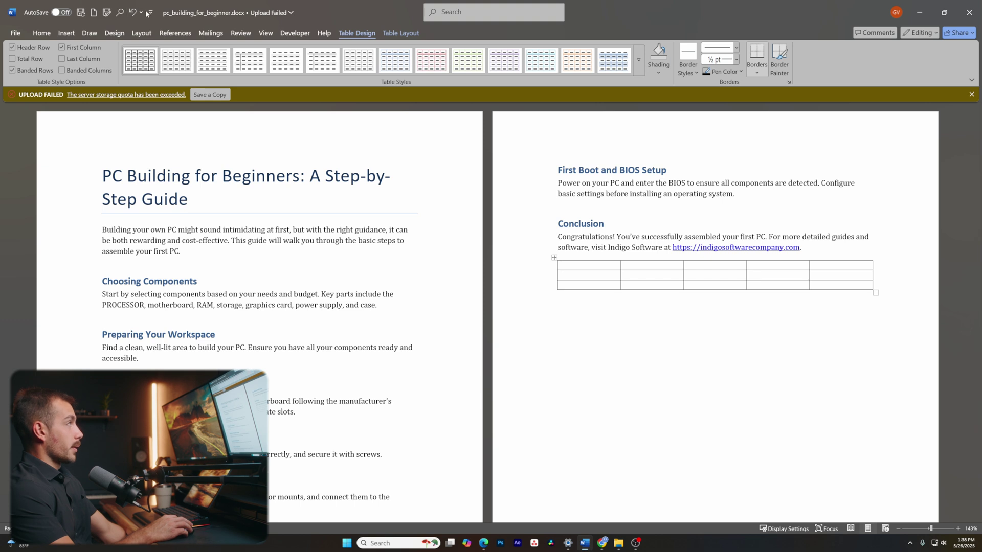
{"action": "left_click", "coordinate": [151, 13]}
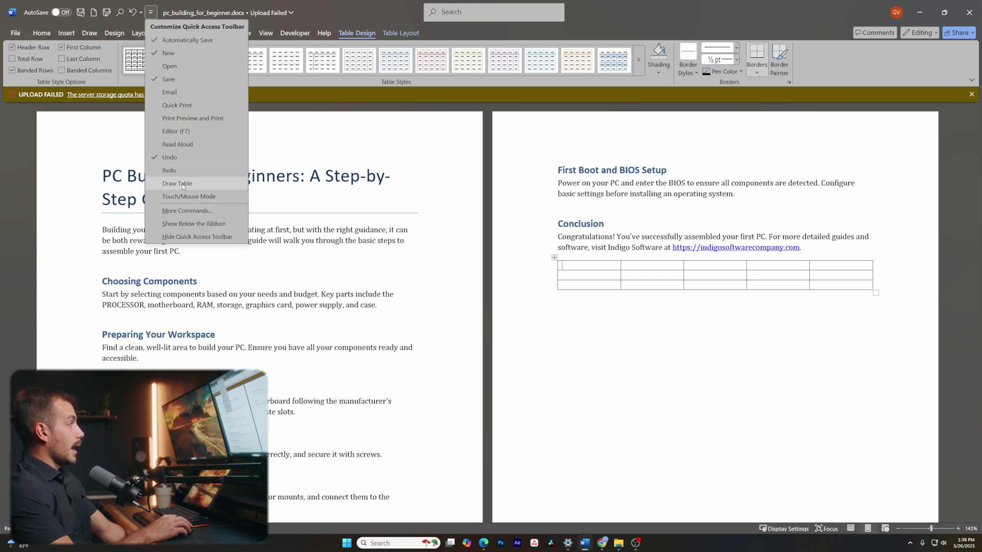
{"action": "left_click", "coordinate": [170, 170]}
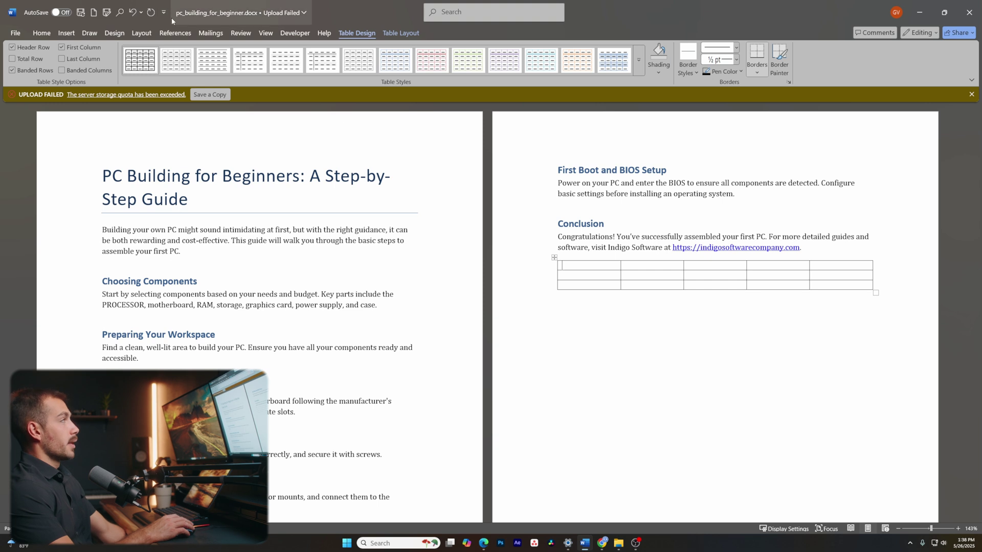
{"action": "right_click", "coordinate": [352, 18]}
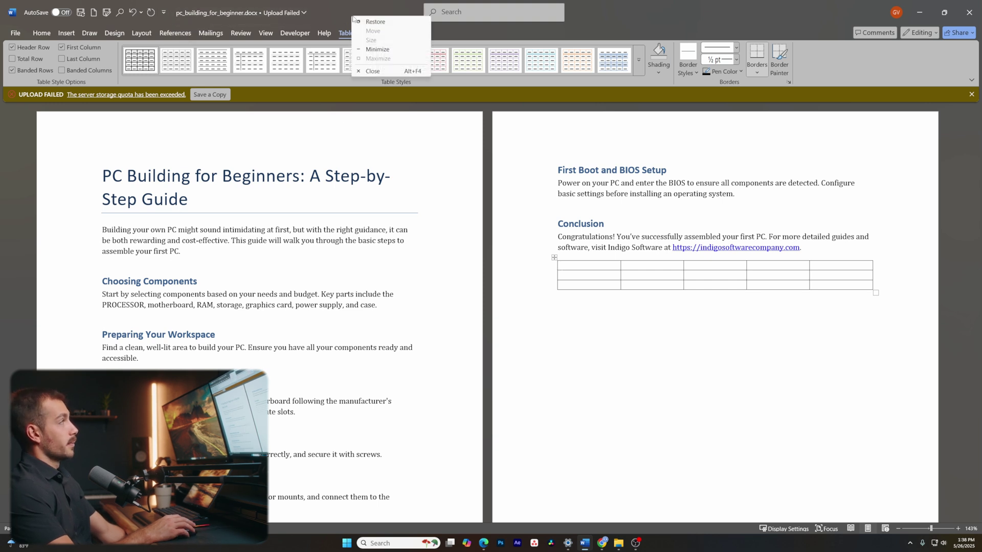
- Add the Insert Picture command to the quick access toolbar through Word Options
{"action": "key", "text": "Escape"}
{"action": "left_click", "coordinate": [15, 33]}
{"action": "left_click", "coordinate": [21, 516]}
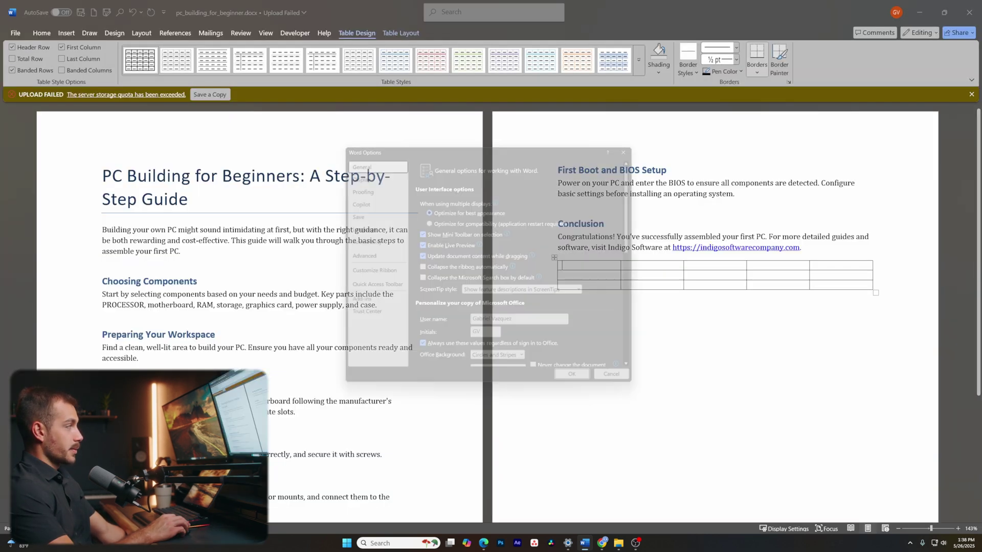
{"action": "left_click", "coordinate": [368, 289]}
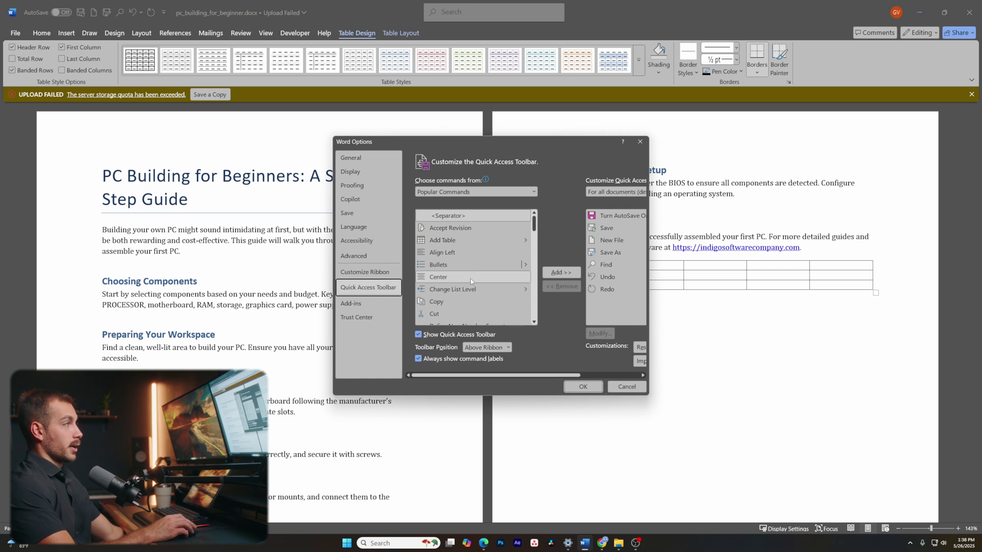
{"action": "scroll", "coordinate": [471, 281], "scroll_direction": "down", "scroll_amount": 7}
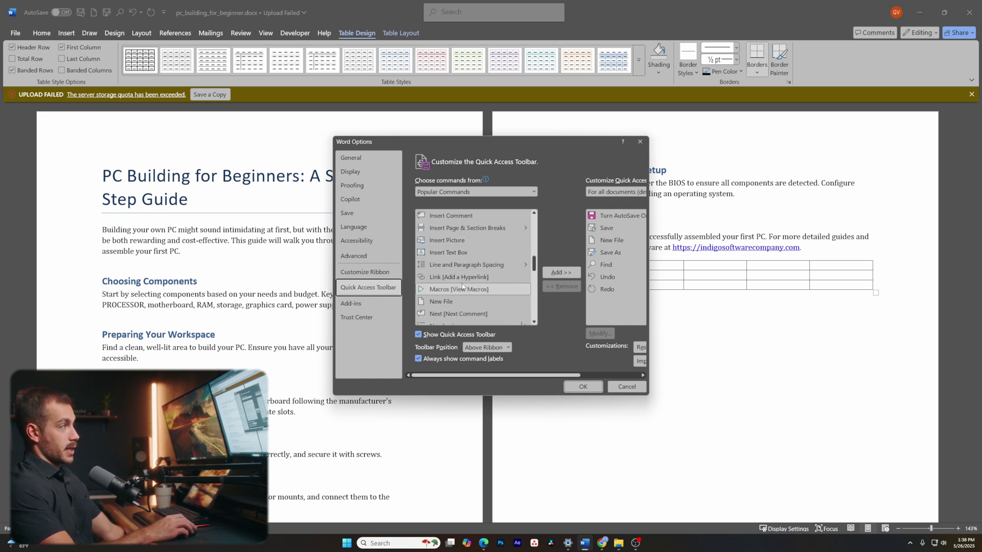
{"action": "scroll", "coordinate": [462, 287], "scroll_direction": "up", "scroll_amount": 1}
{"action": "left_click", "coordinate": [460, 276]}
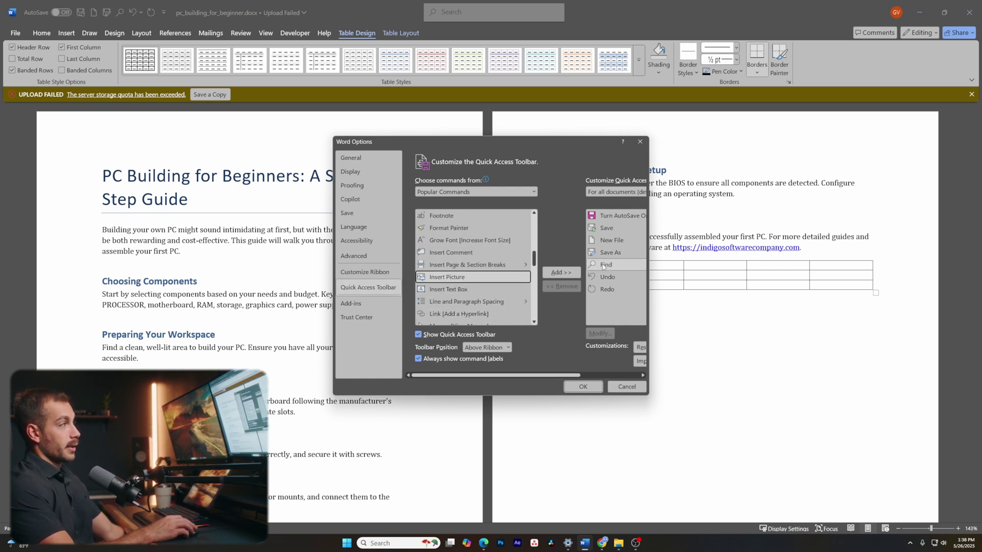
{"action": "left_click", "coordinate": [561, 272]}
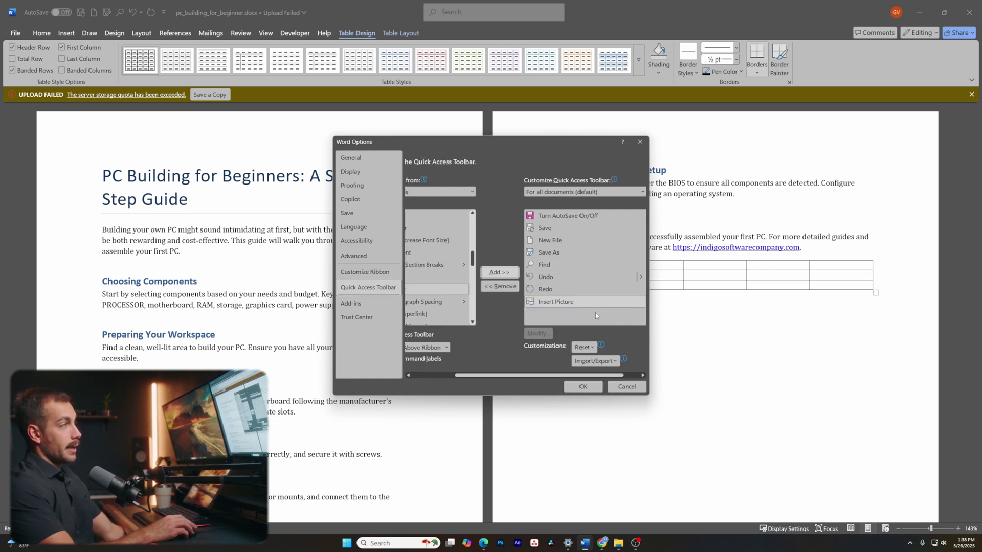
{"action": "left_click", "coordinate": [583, 387]}
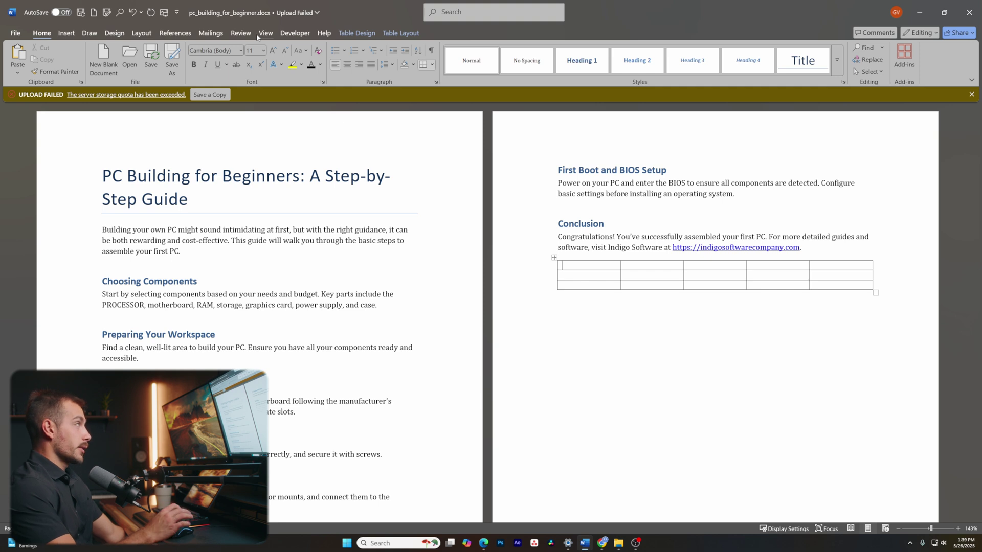
{"action": "left_click", "coordinate": [242, 33]}
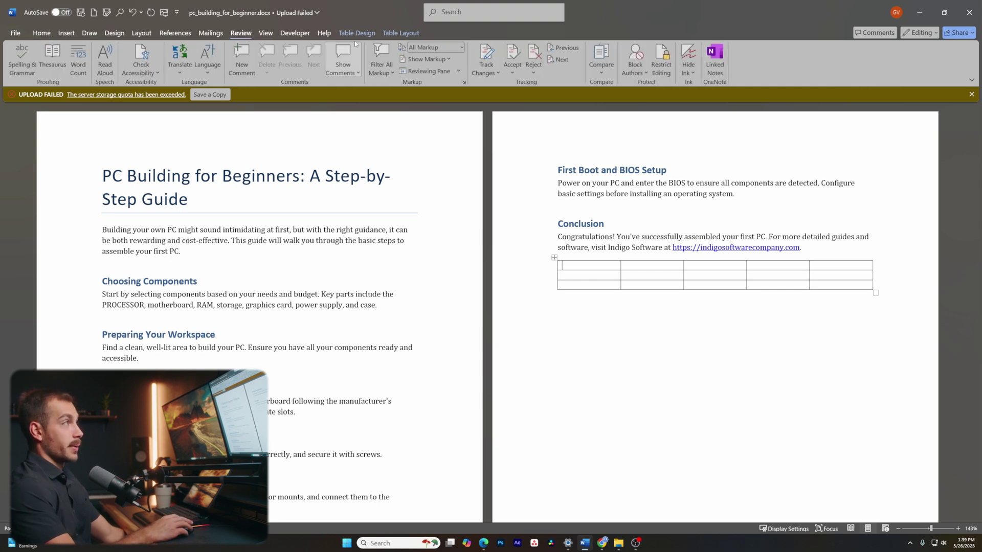
{"action": "left_click", "coordinate": [485, 58]}
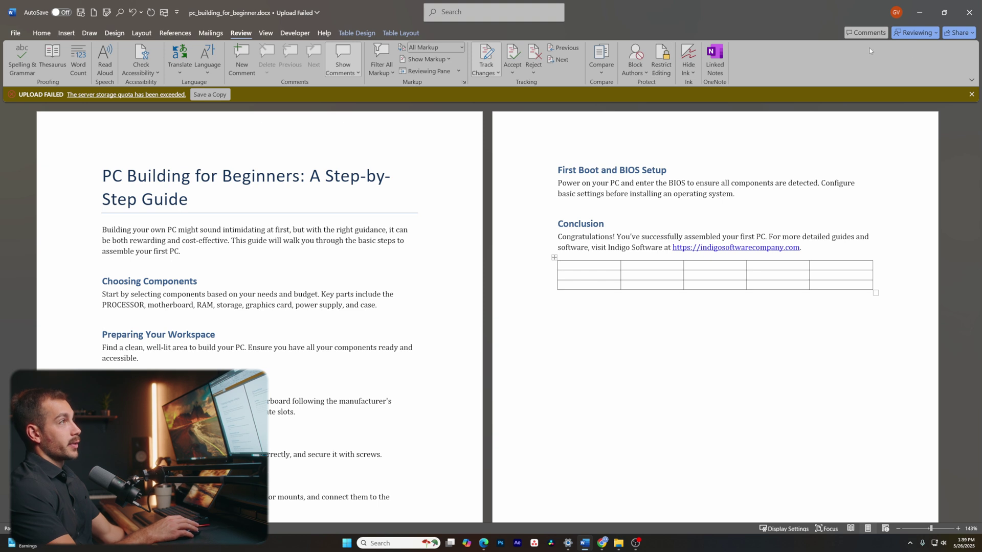
{"action": "scroll", "coordinate": [334, 293], "scroll_direction": "down", "scroll_amount": 2}
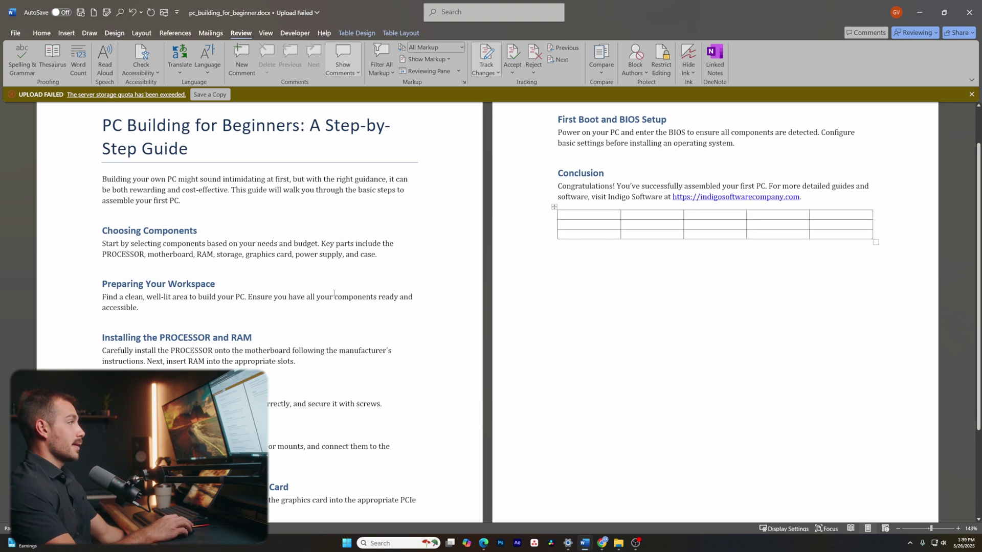
{"action": "left_click_drag", "start_coordinate": [145, 311], "coordinate": [379, 302]}
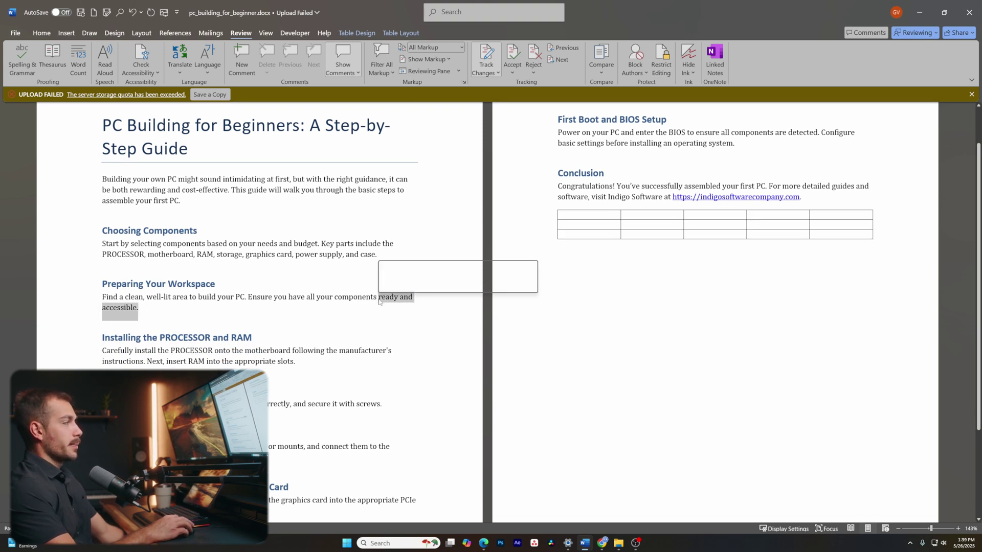
{"action": "key", "text": "BackSpace"}
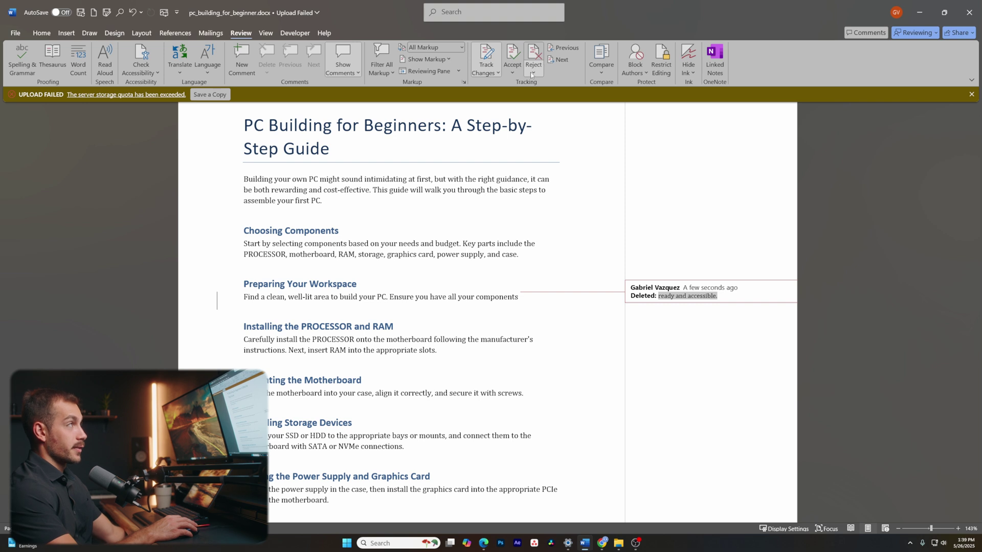
{"action": "left_click", "coordinate": [536, 57]}
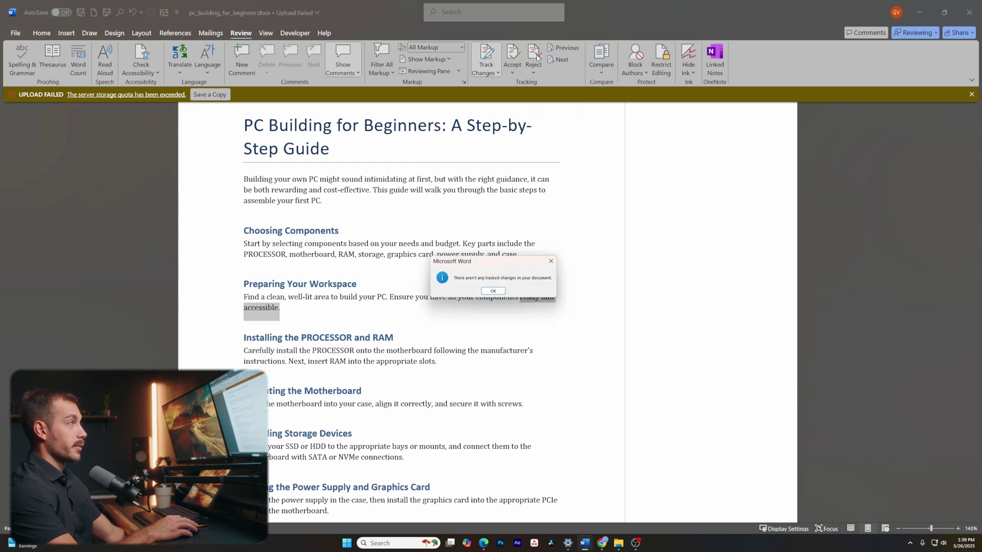
{"action": "left_click", "coordinate": [493, 290]}
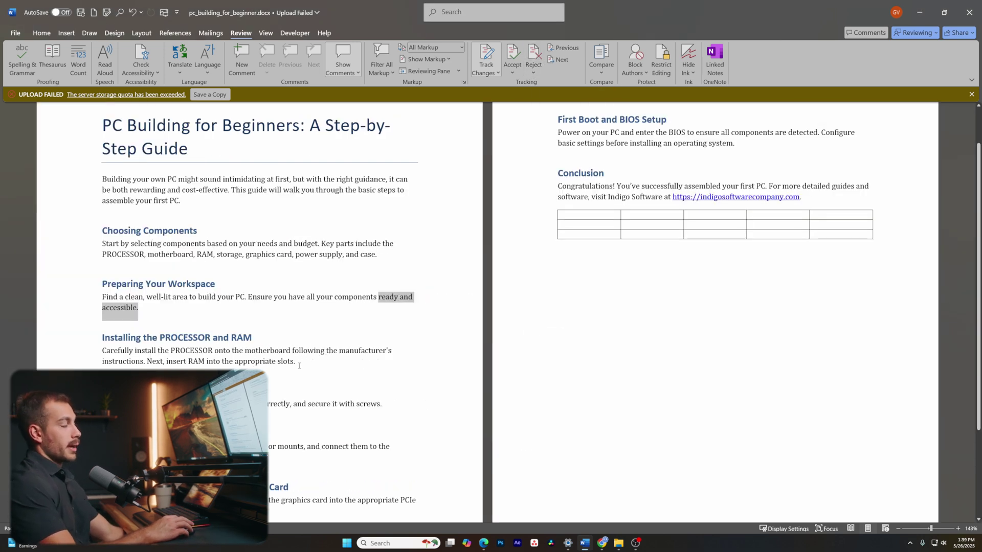
{"action": "left_click_drag", "start_coordinate": [296, 361], "coordinate": [294, 351]}
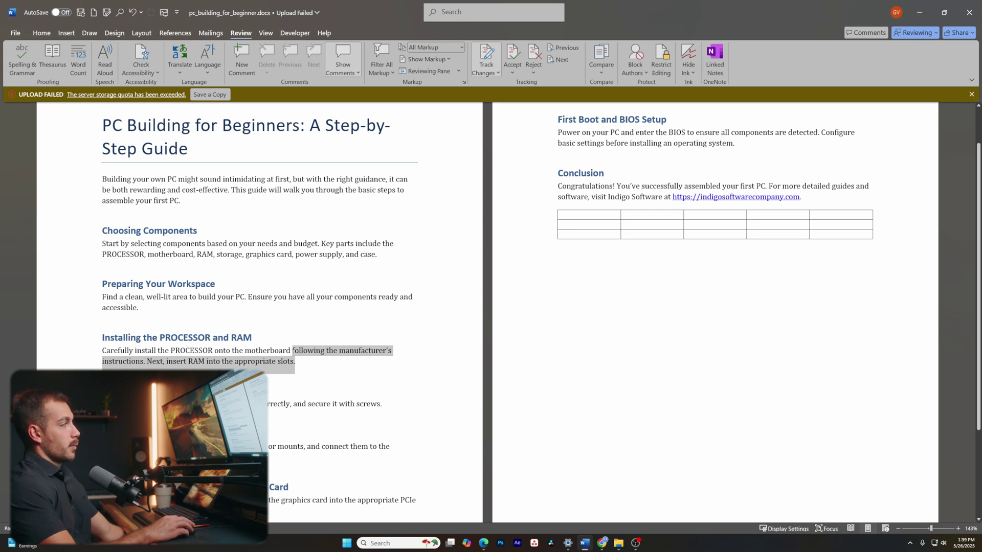
{"action": "left_click", "coordinate": [295, 365]}
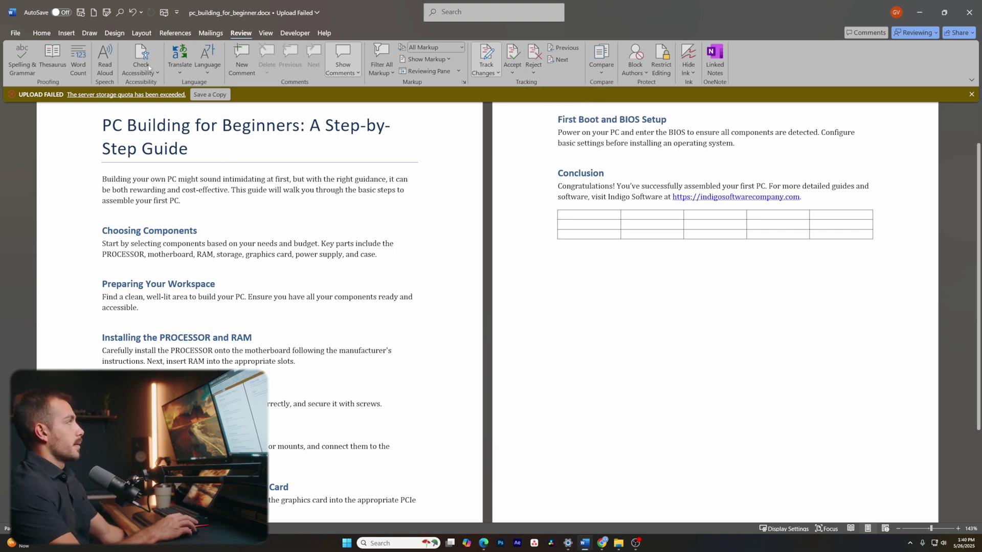
- Create an AutoCorrect entry replacing 'indigo software' with 'Indigo Software Company'
{"action": "left_click", "coordinate": [15, 34]}
{"action": "left_click", "coordinate": [23, 236]}
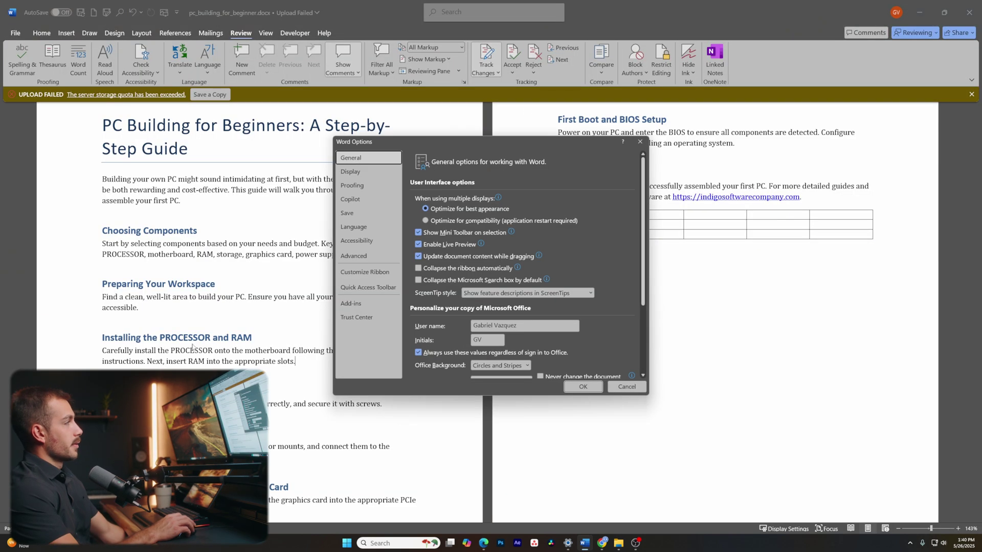
{"action": "left_click", "coordinate": [367, 186]}
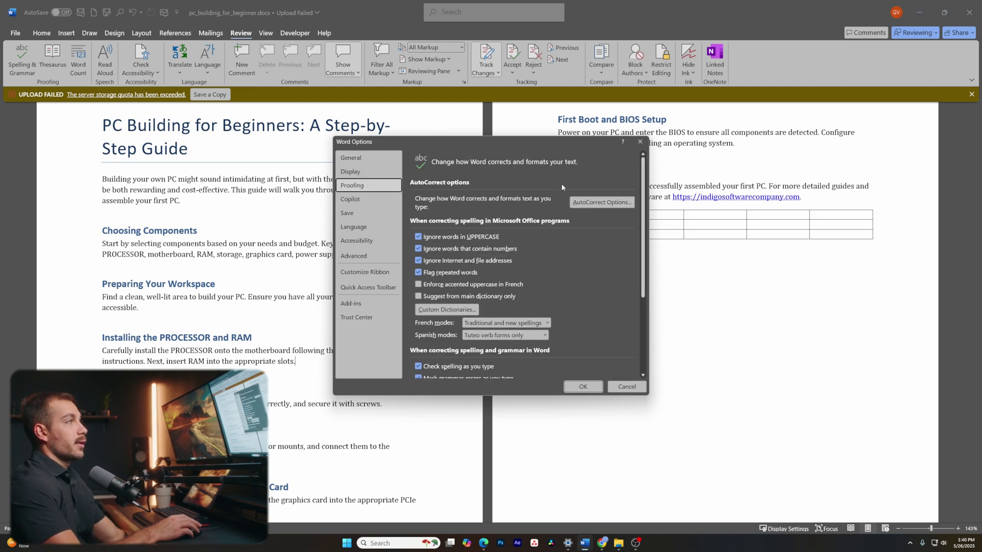
{"action": "left_click", "coordinate": [599, 203]}
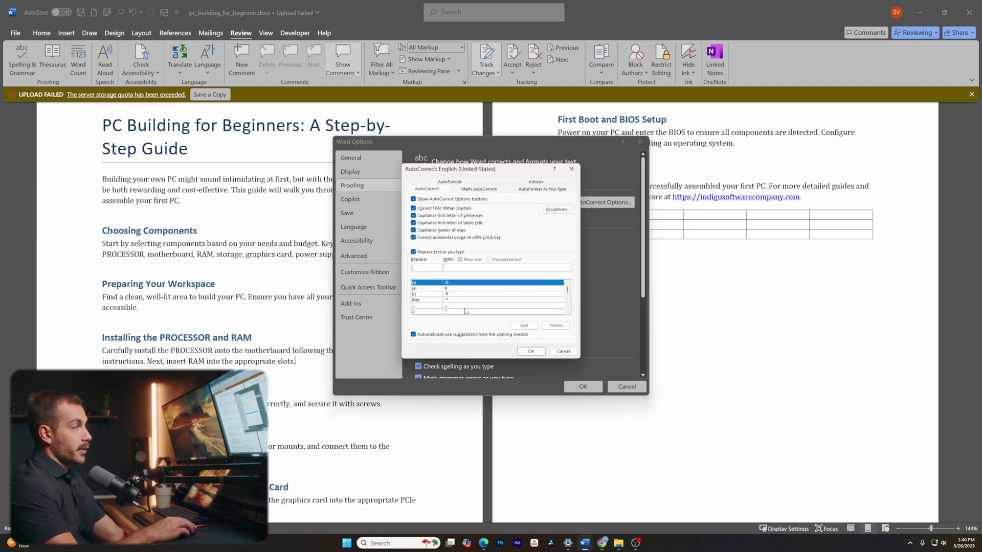
{"action": "scroll", "coordinate": [470, 294], "scroll_direction": "down", "scroll_amount": 5}
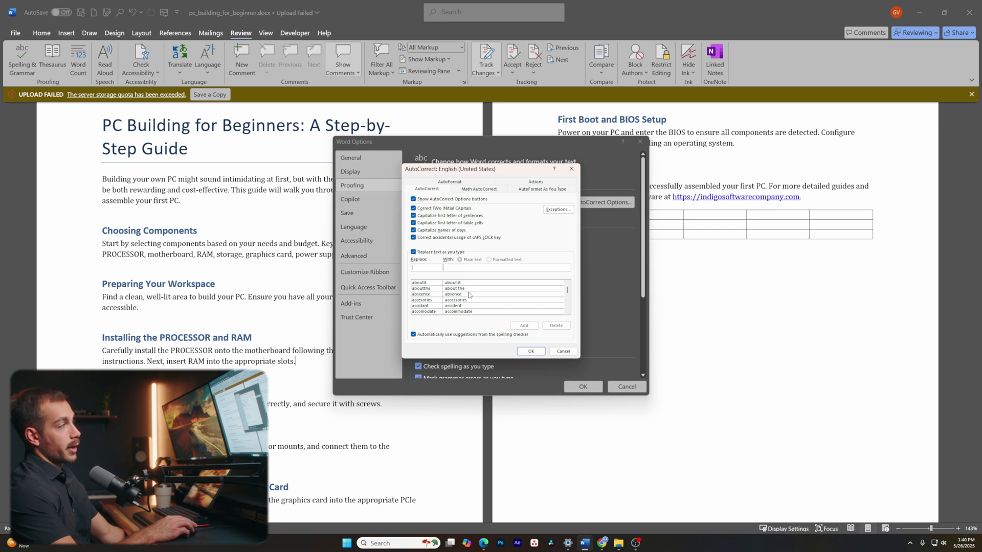
{"action": "type", "text": "indigo softwa"}
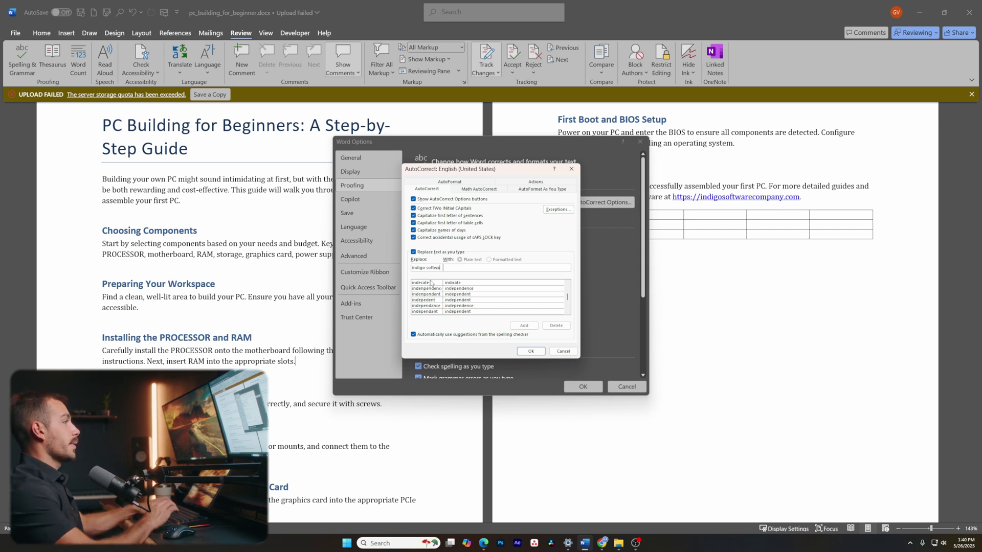
{"action": "type", "text": "re"}
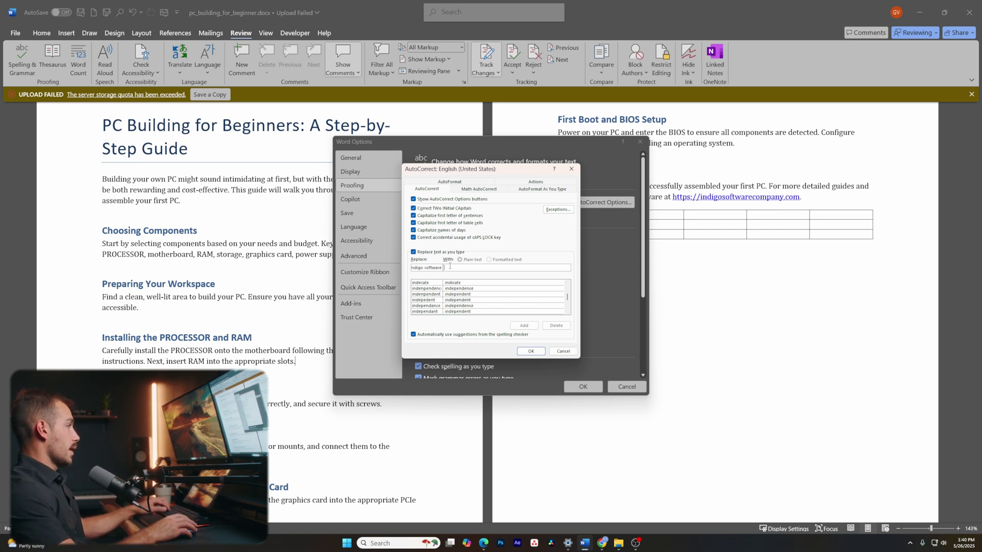
{"action": "type", "text": "In"}
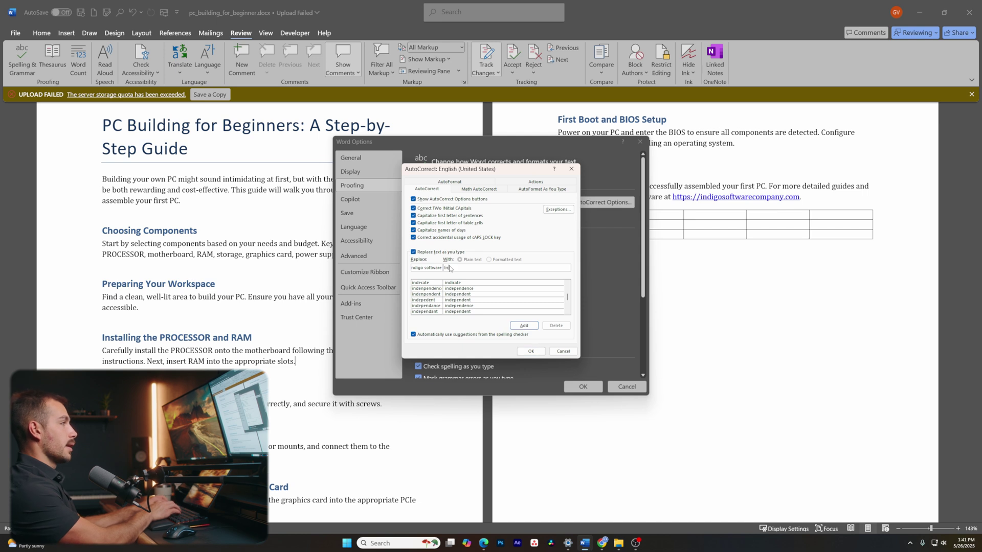
{"action": "type", "text": "digo Software Company"}
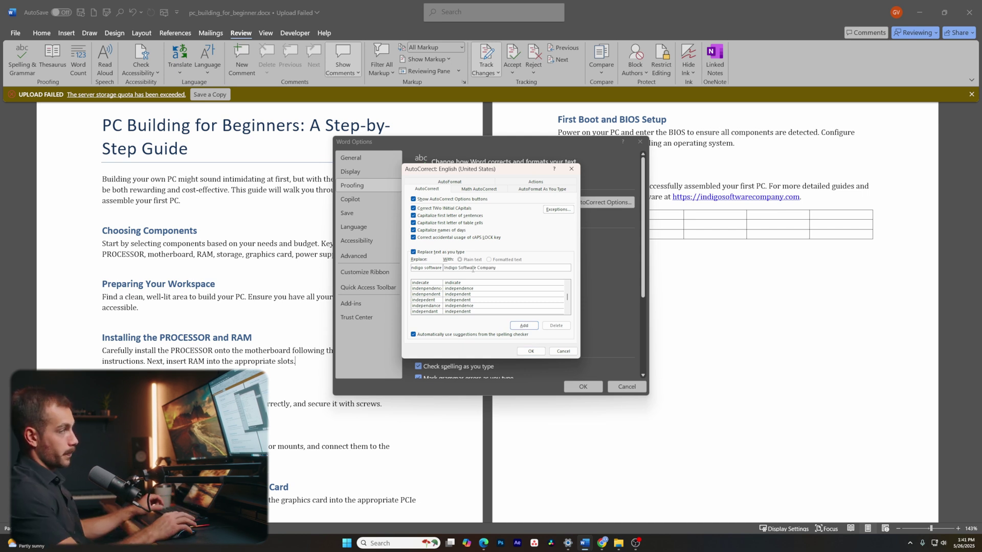
{"action": "left_click", "coordinate": [524, 324]}
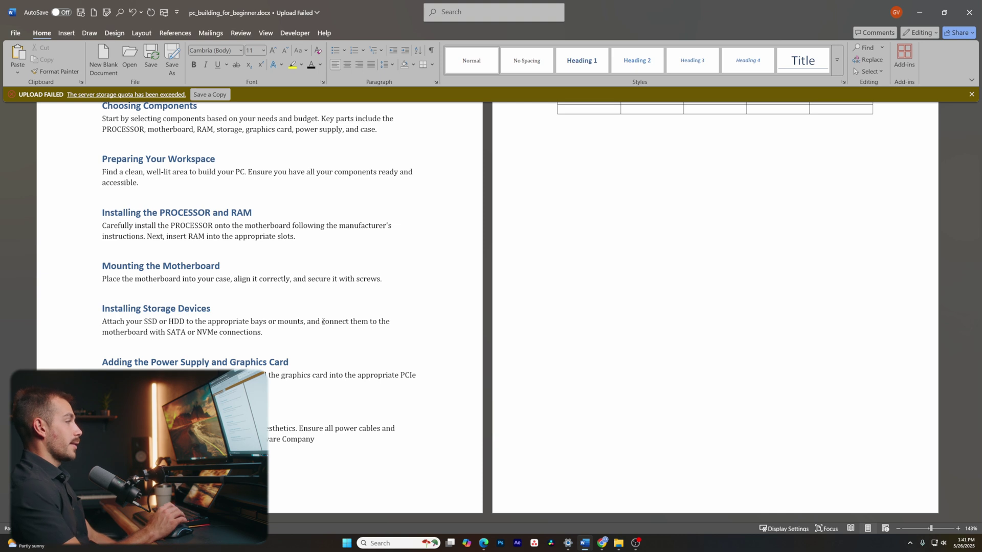
- Select the Conclusion's web address and unlink it to plain text with Ctrl+Shift+F9
{"action": "scroll", "coordinate": [486, 306], "scroll_direction": "up", "scroll_amount": 3}
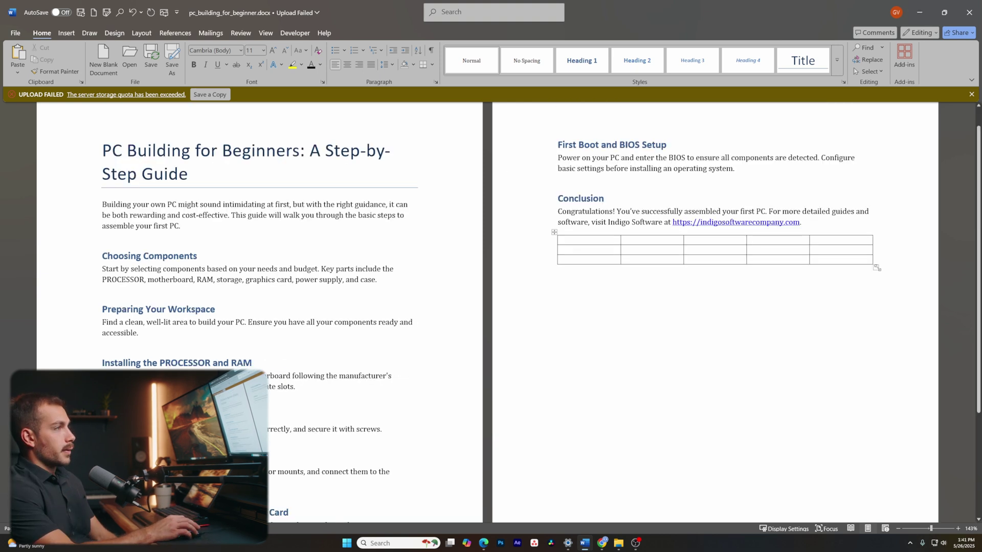
{"action": "mouse_move", "coordinate": [874, 262]}
{"action": "left_mouse_down"}
{"action": "mouse_move", "coordinate": [706, 252]}
{"action": "mouse_move", "coordinate": [588, 228]}
{"action": "mouse_move", "coordinate": [533, 244]}
{"action": "left_mouse_up"}
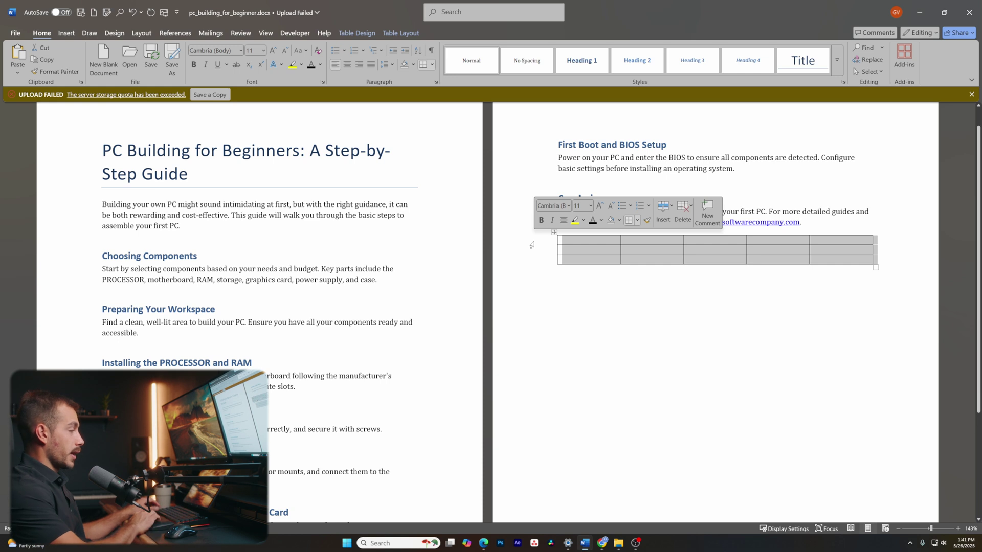
{"action": "left_click", "coordinate": [651, 221]}
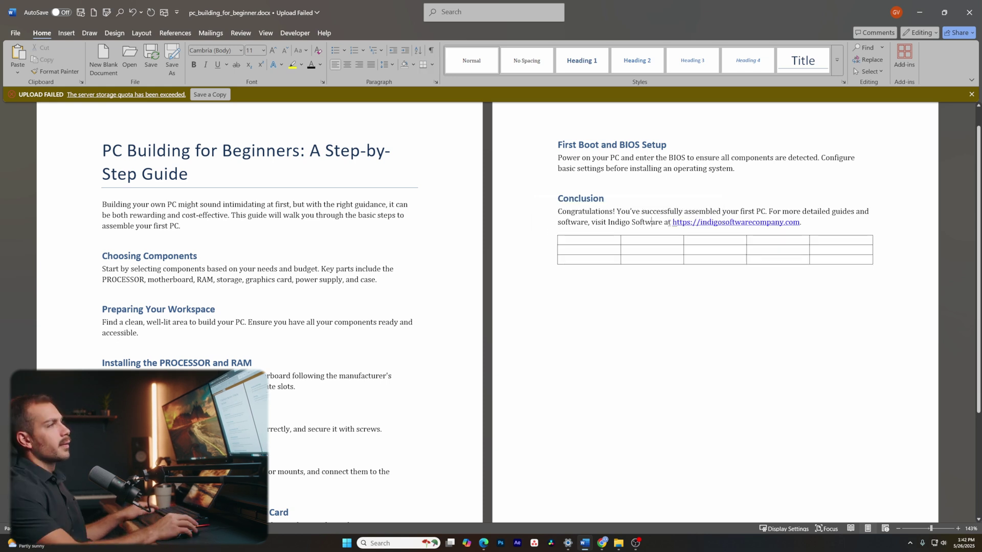
{"action": "left_click_drag", "start_coordinate": [665, 223], "coordinate": [805, 233]}
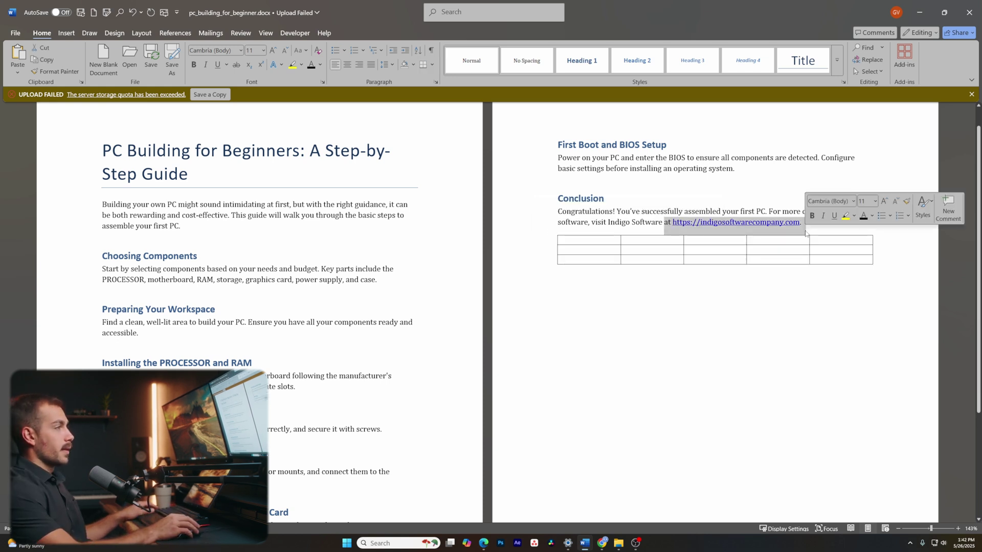
{"action": "key", "text": "ctrl+shift+F9"}
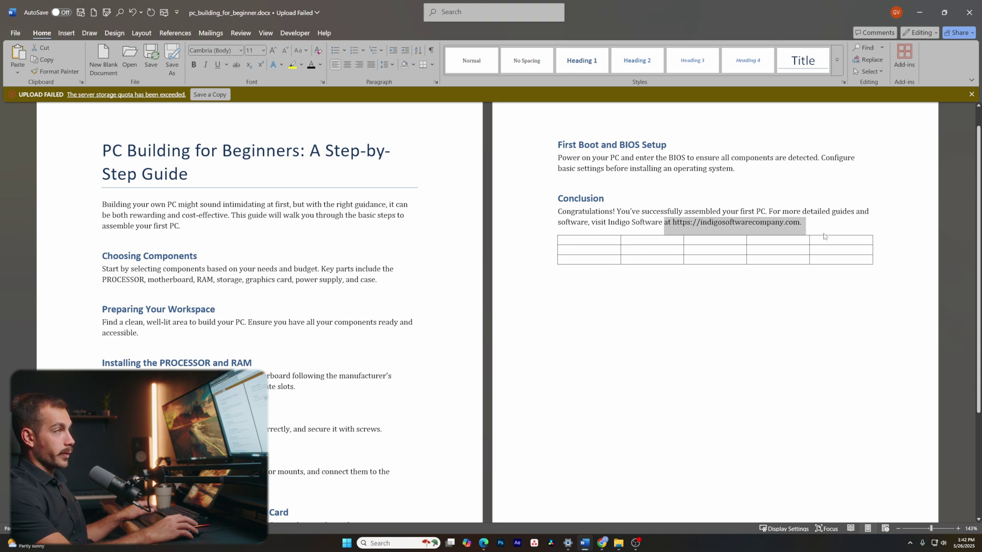
- Reselect the web address and restore it as a hyperlink with Ctrl+K
{"action": "left_click", "coordinate": [820, 227]}
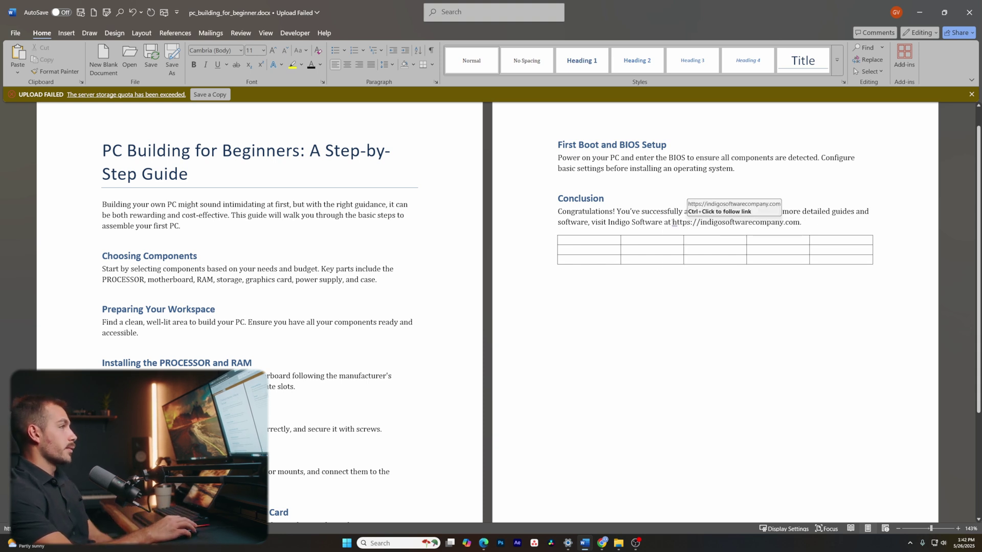
{"action": "left_click_drag", "start_coordinate": [685, 224], "coordinate": [800, 227]}
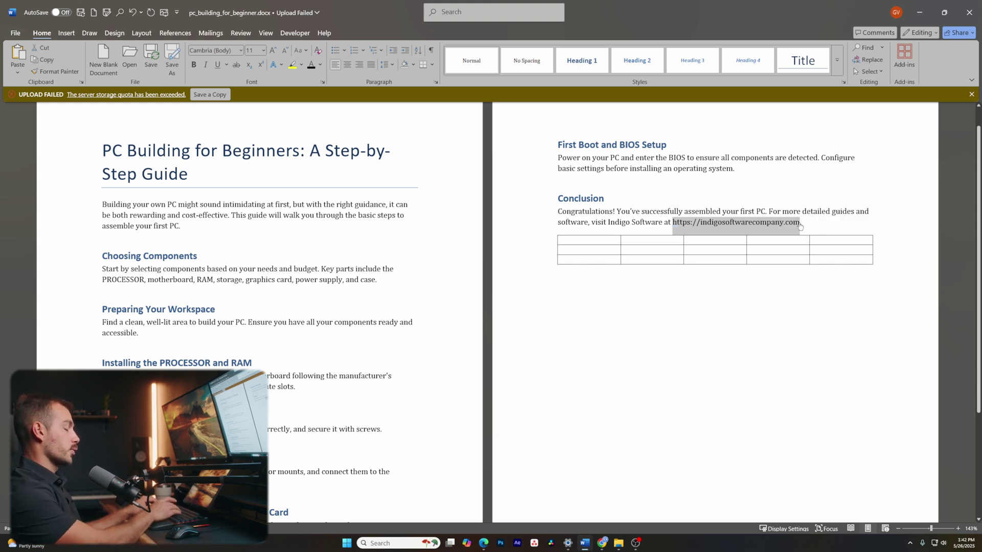
{"action": "key", "text": "ctrl+k"}
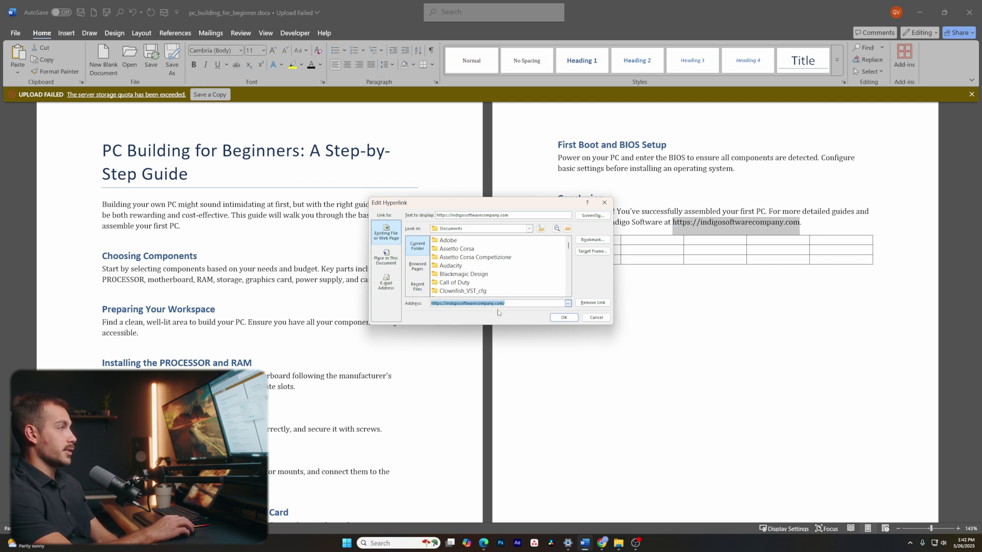
{"action": "left_click", "coordinate": [564, 317]}
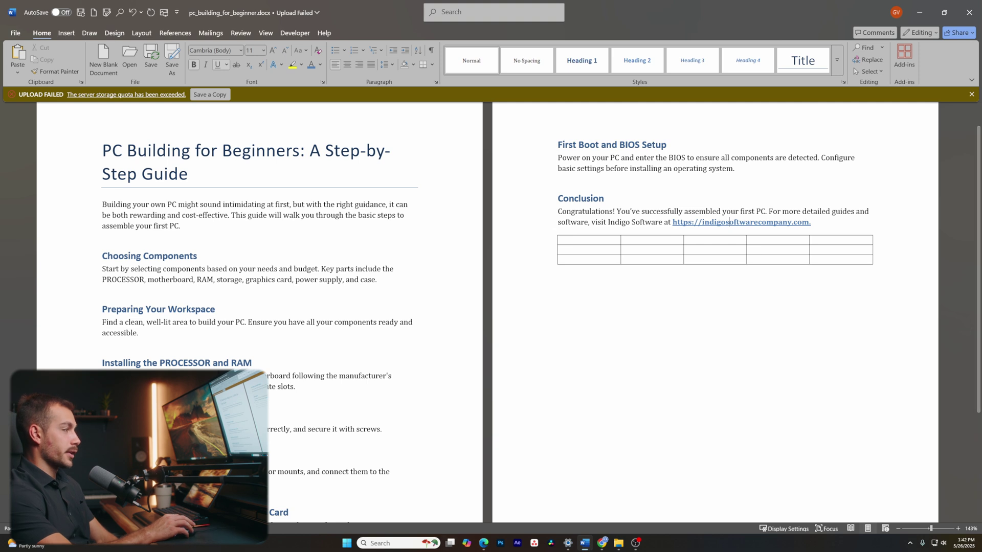
- Insert a screenshot of the Downloads - File Explorer window into the Conclusion
{"action": "left_click", "coordinate": [73, 33]}
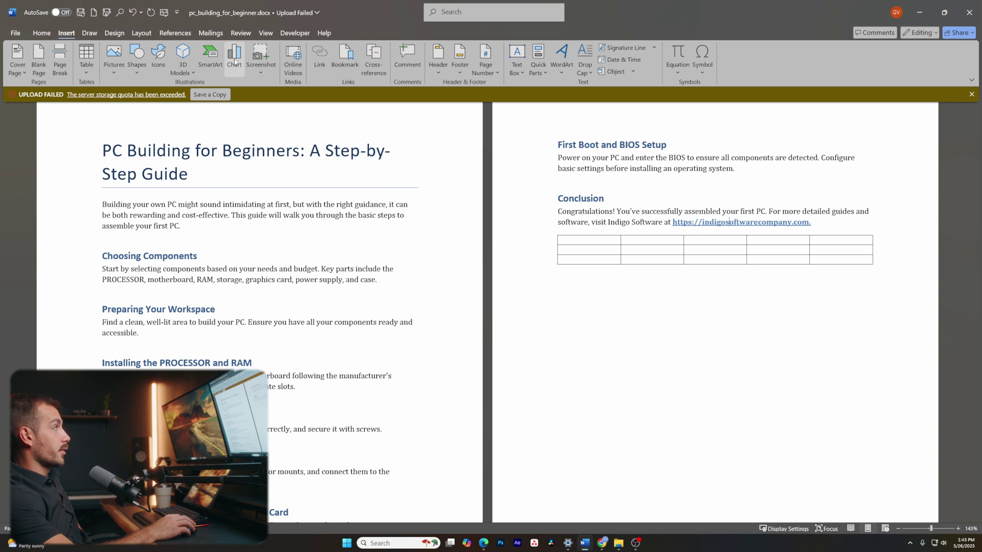
{"action": "left_click", "coordinate": [261, 59]}
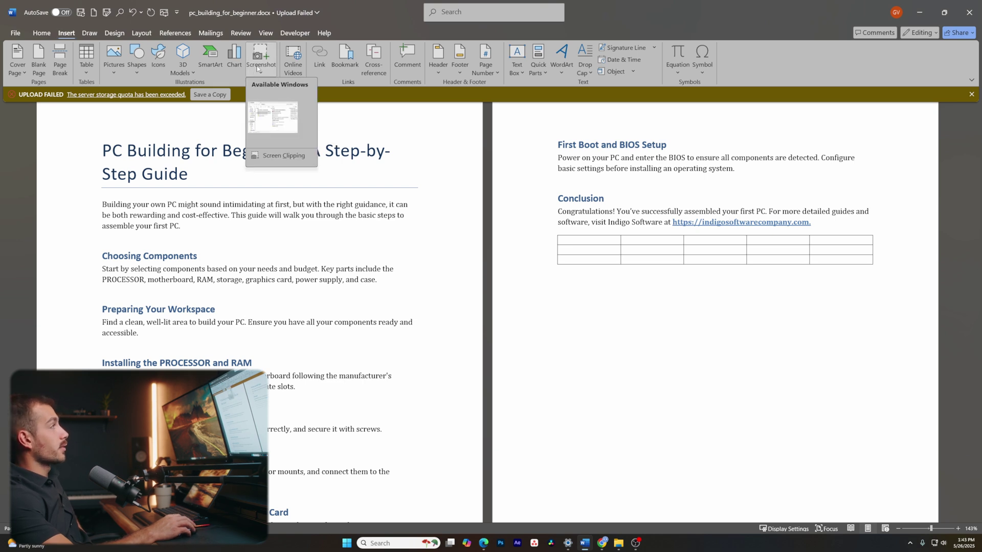
{"action": "left_click", "coordinate": [279, 116]}
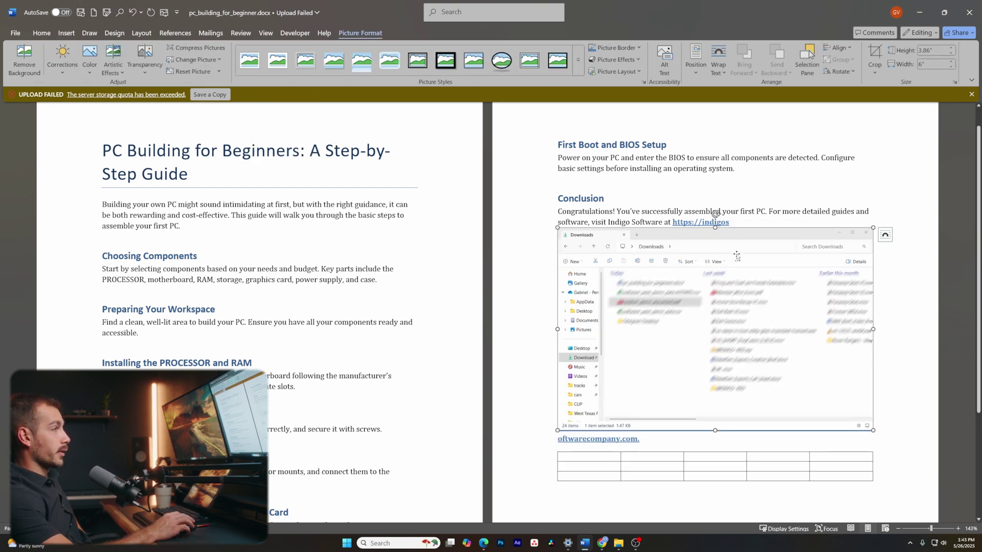